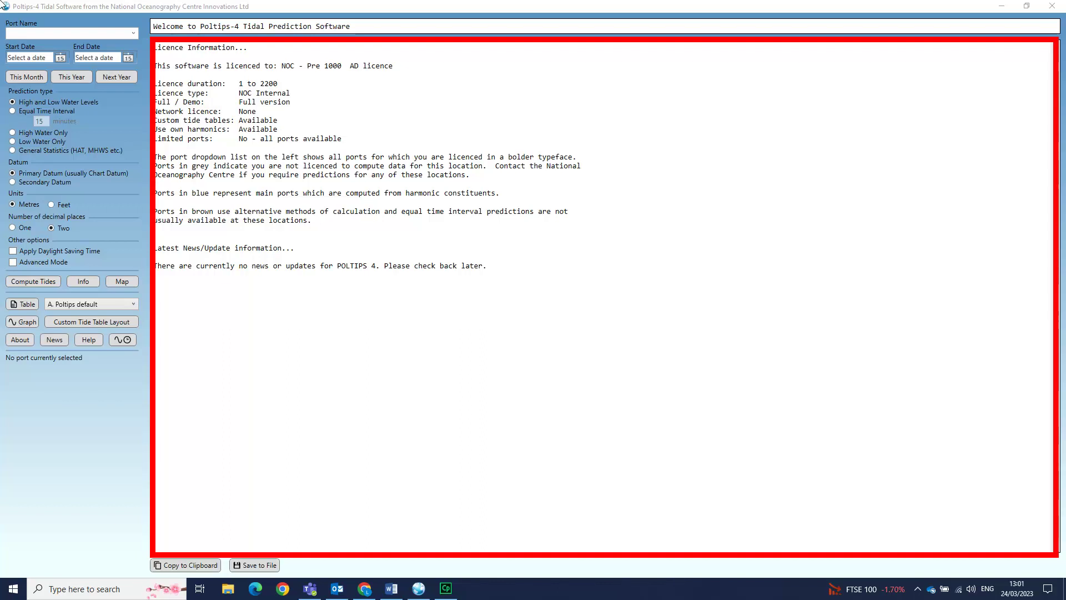
- Choose LIVERPOOL (ALFRED DOCK) as the port for the tidal predictions
click(134, 33)
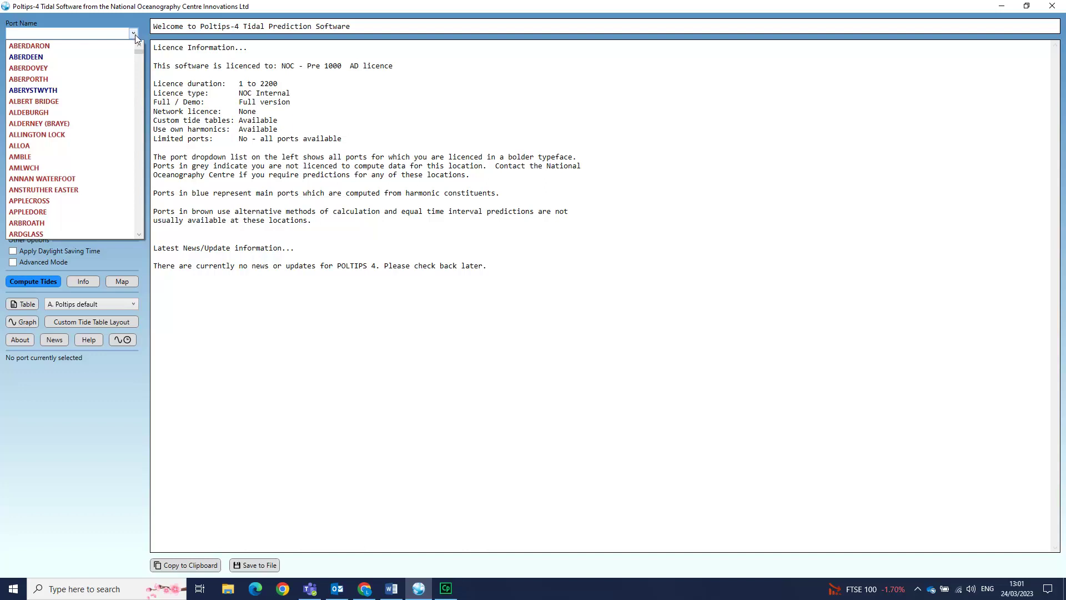
drag(139, 52, 139, 125)
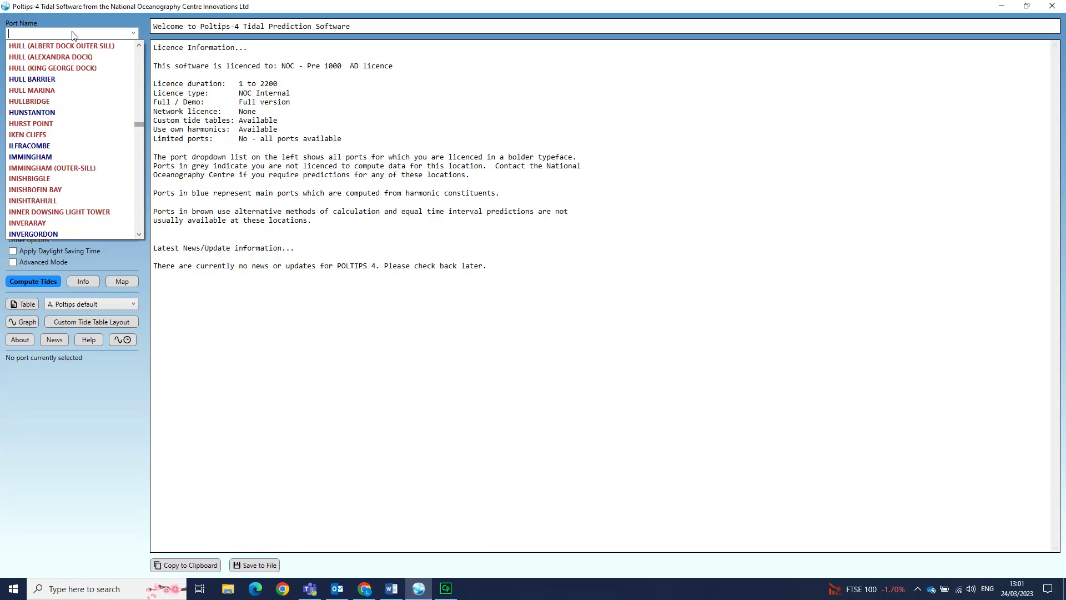
text(LIVERPOOL (GLADSTONE DOCK)
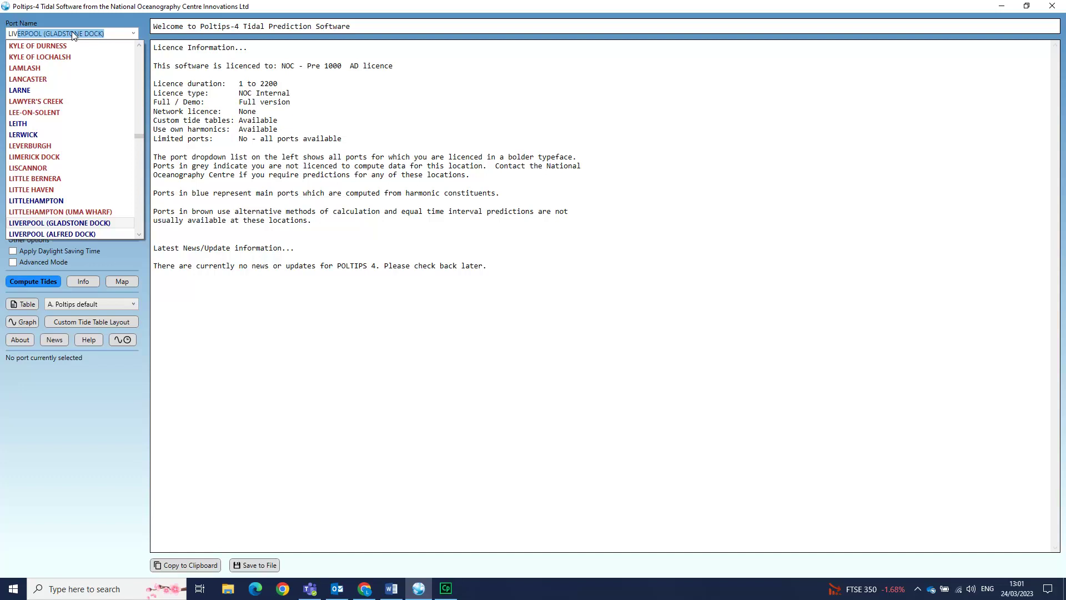
click(81, 233)
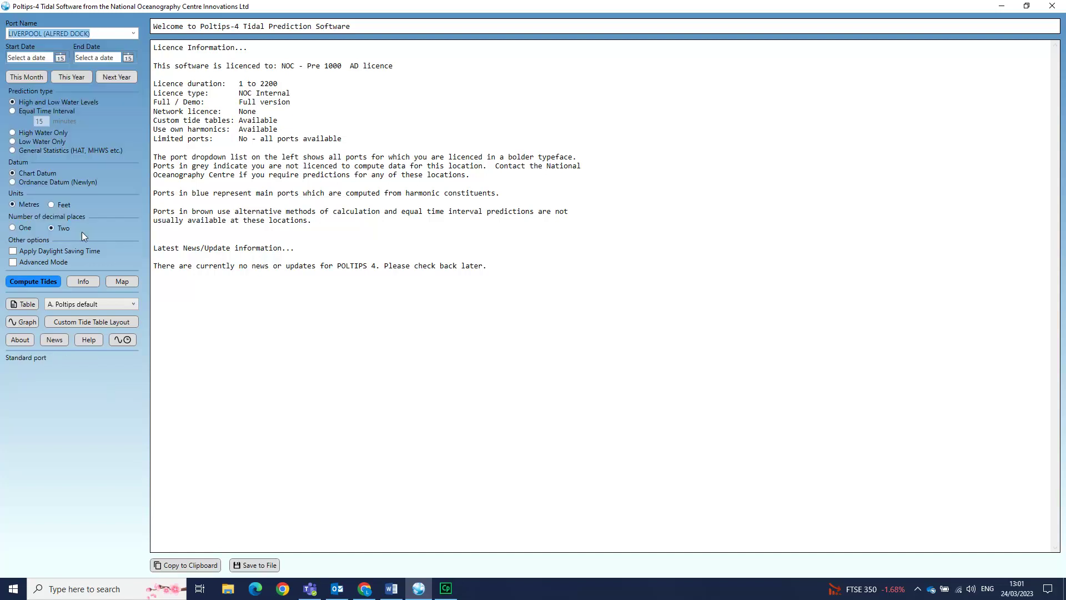
- Set the prediction period to this whole year and compute the high and low water levels
click(60, 58)
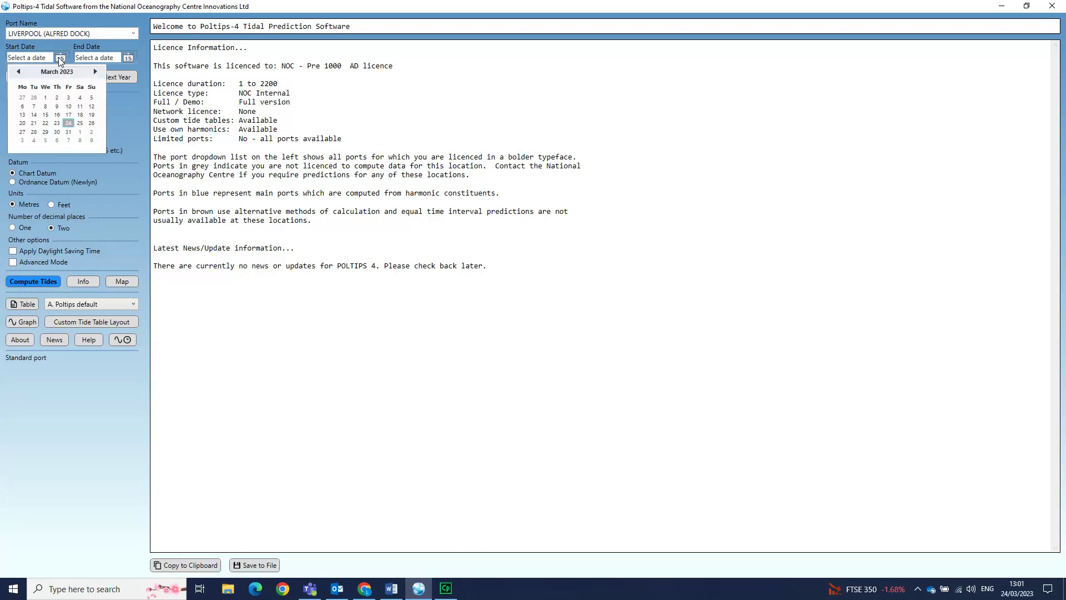
click(131, 60)
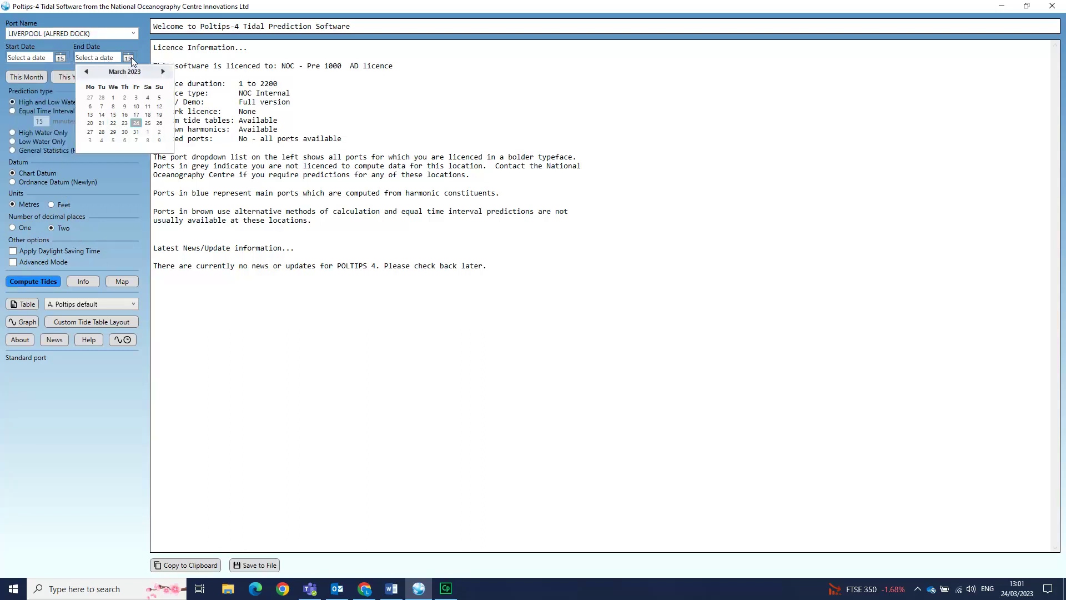
click(62, 78)
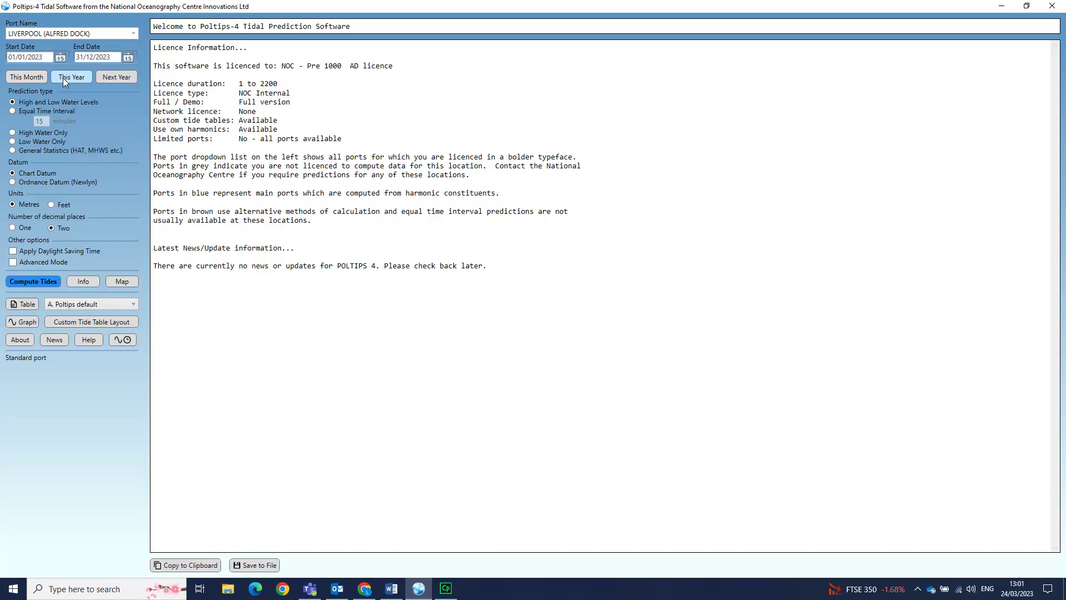
click(32, 282)
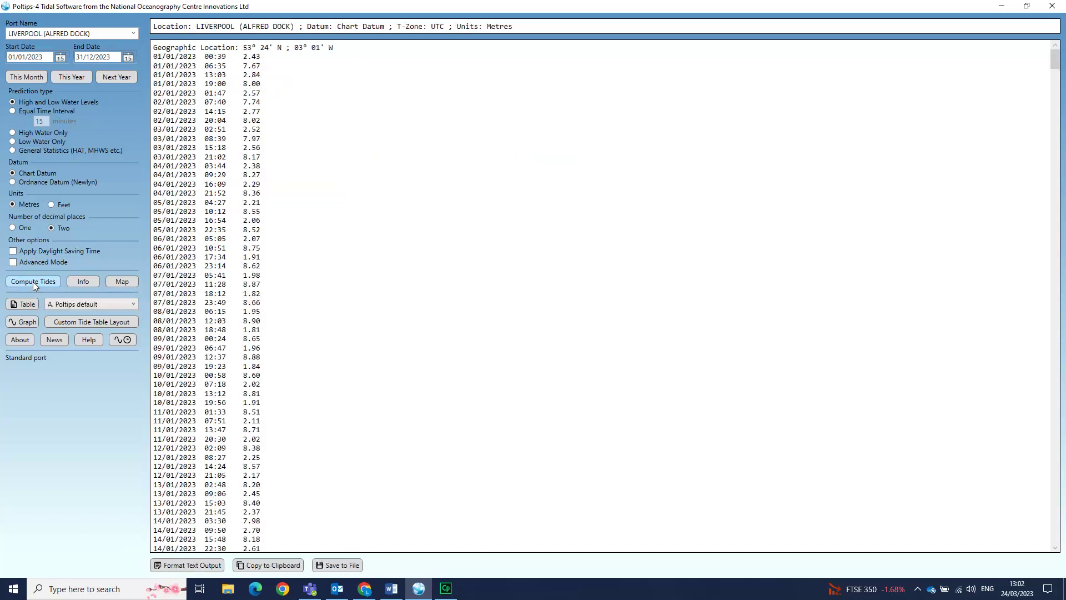
- Generate the tide table for the computed year, browse through its monthly pages, and request the tidal graph
click(26, 305)
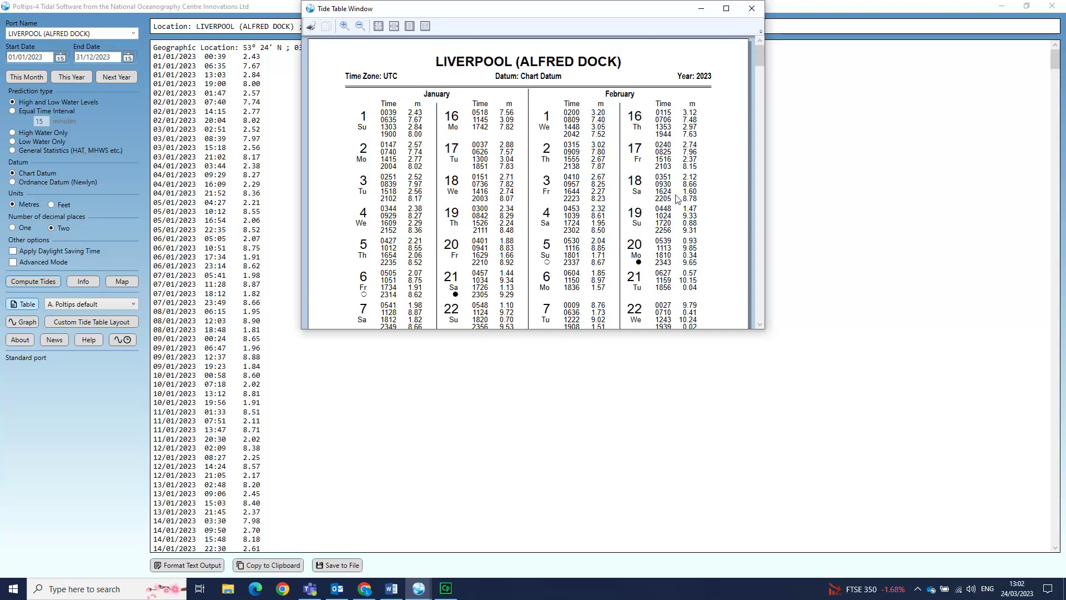
drag(757, 60, 787, 273)
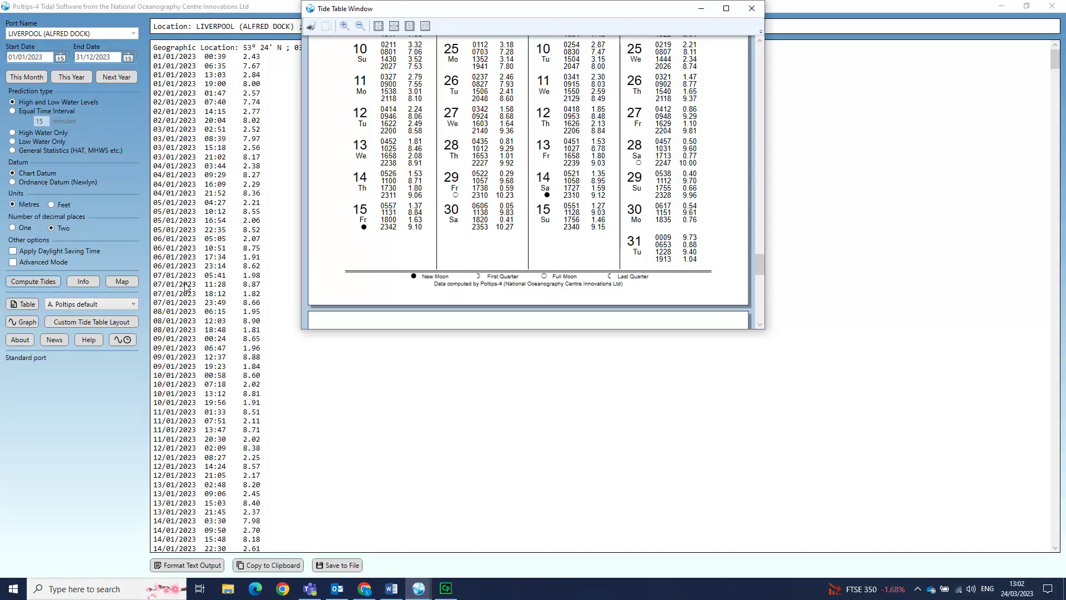
click(19, 321)
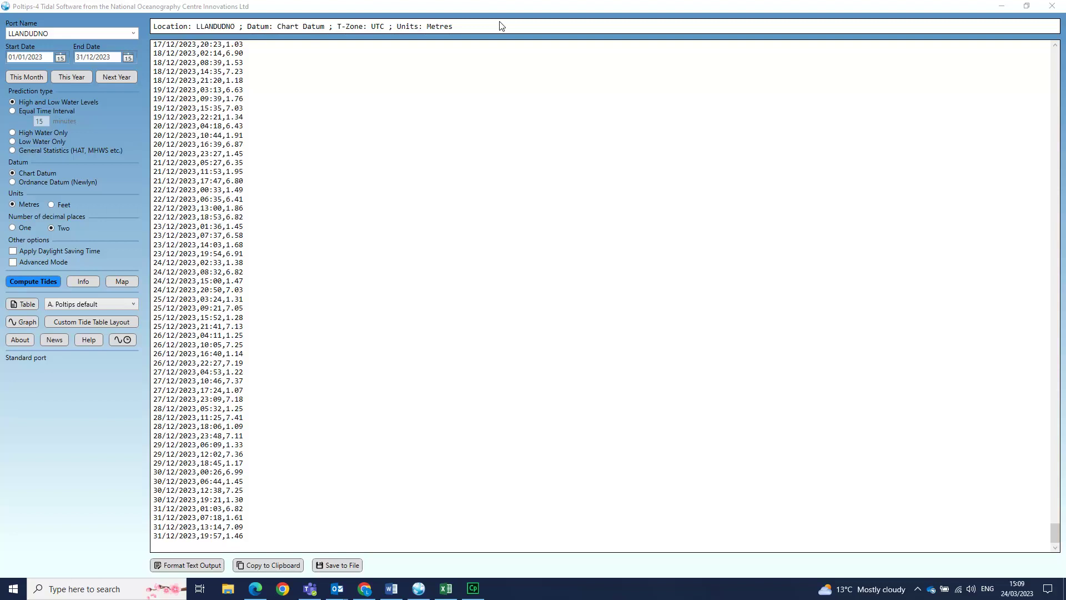
- Compute Llandudno tides at an equal time interval of 10 minutes with the end date set to 01/02/2023
click(12, 111)
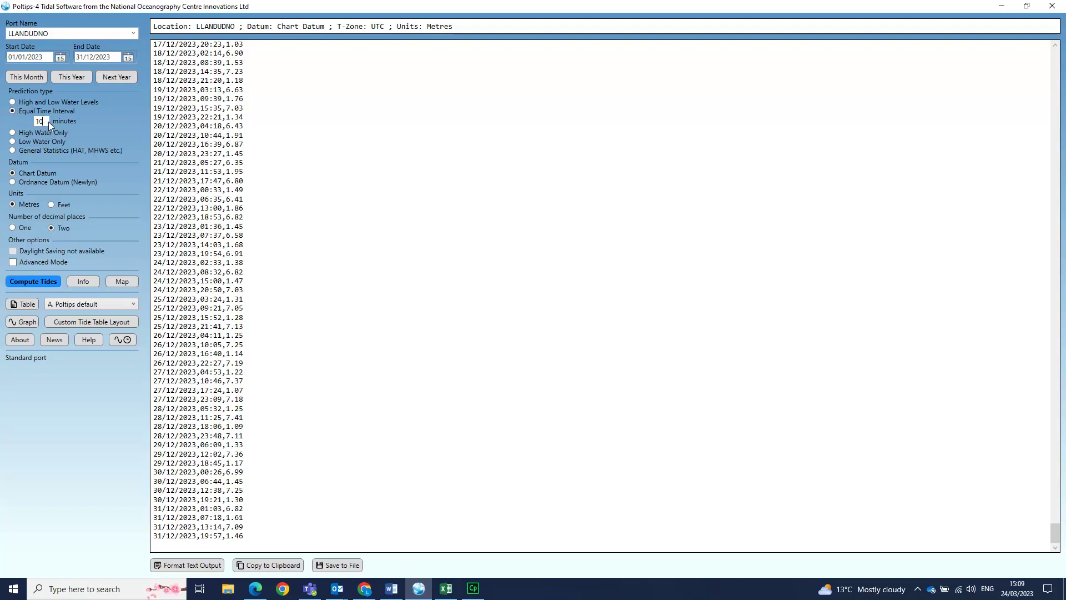
click(128, 58)
click(86, 72)
click(86, 71)
click(86, 71)
click(87, 71)
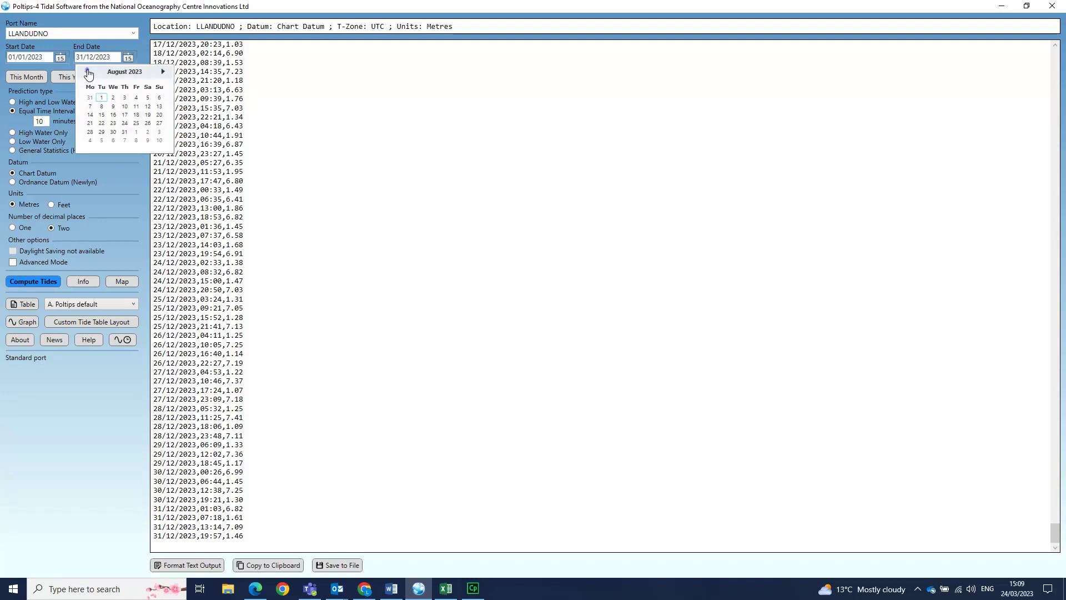
click(87, 72)
click(87, 72)
click(87, 72)
click(87, 71)
click(87, 71)
click(87, 72)
click(113, 97)
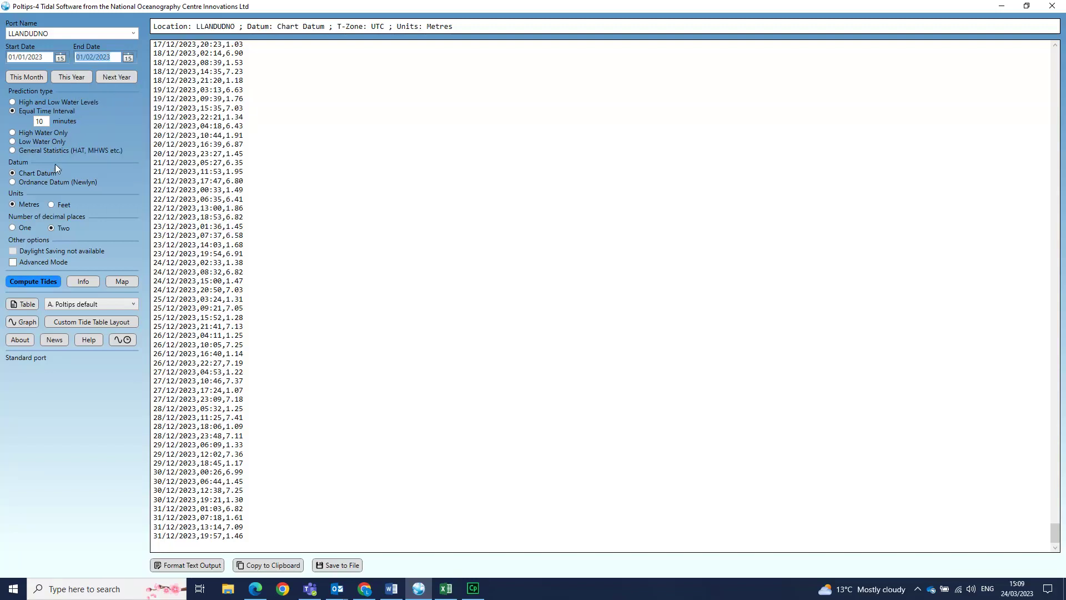
click(45, 280)
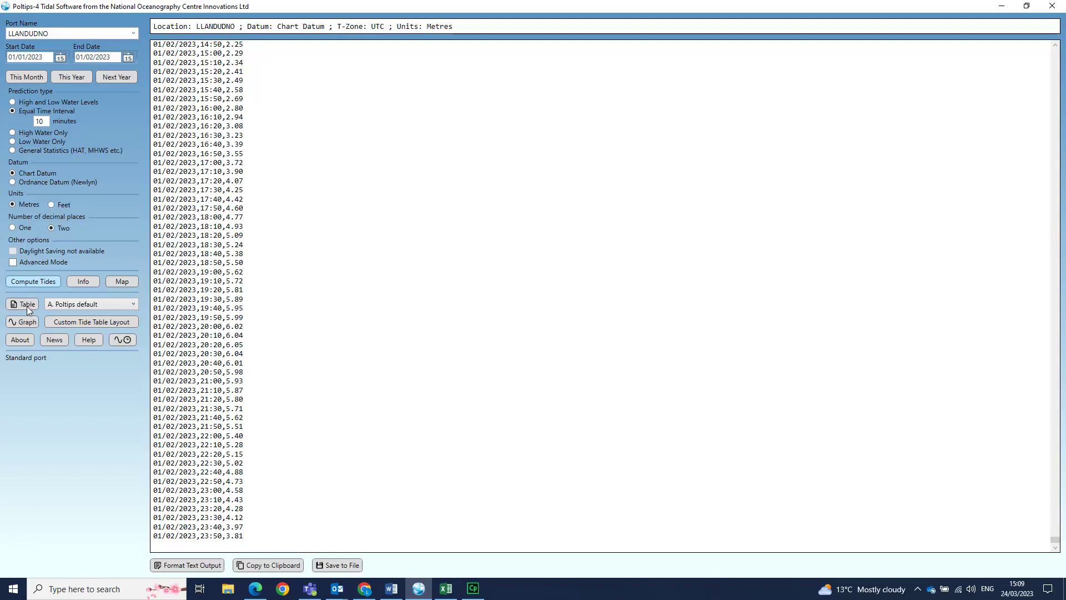
- Display the Llandudno tidal curve as a graph, enlarge its time scale and move along to 11–14 January 2023
click(25, 321)
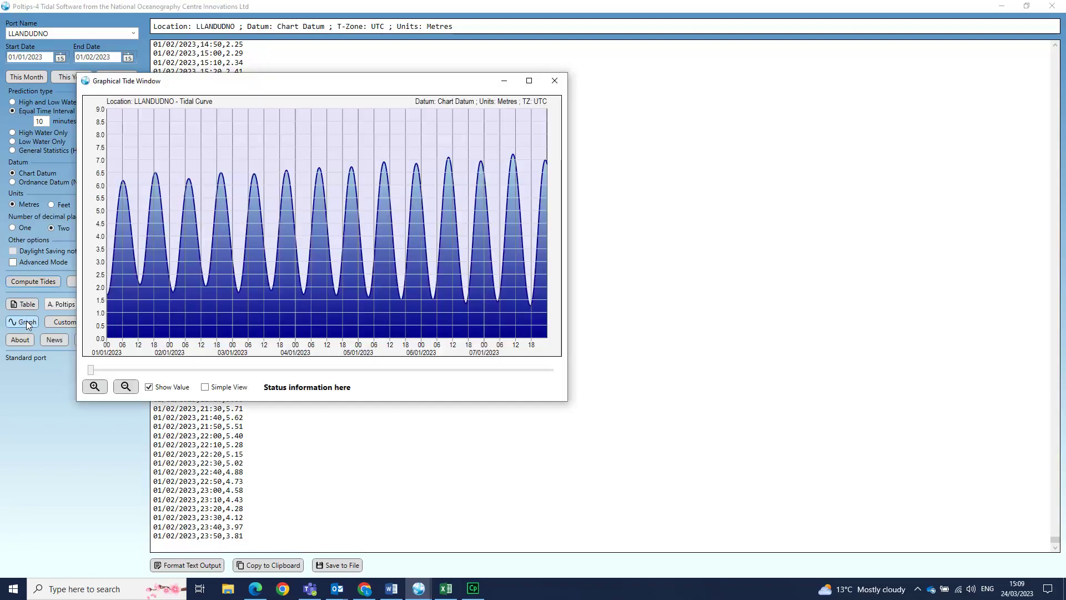
click(95, 387)
click(95, 387)
click(95, 387)
click(95, 387)
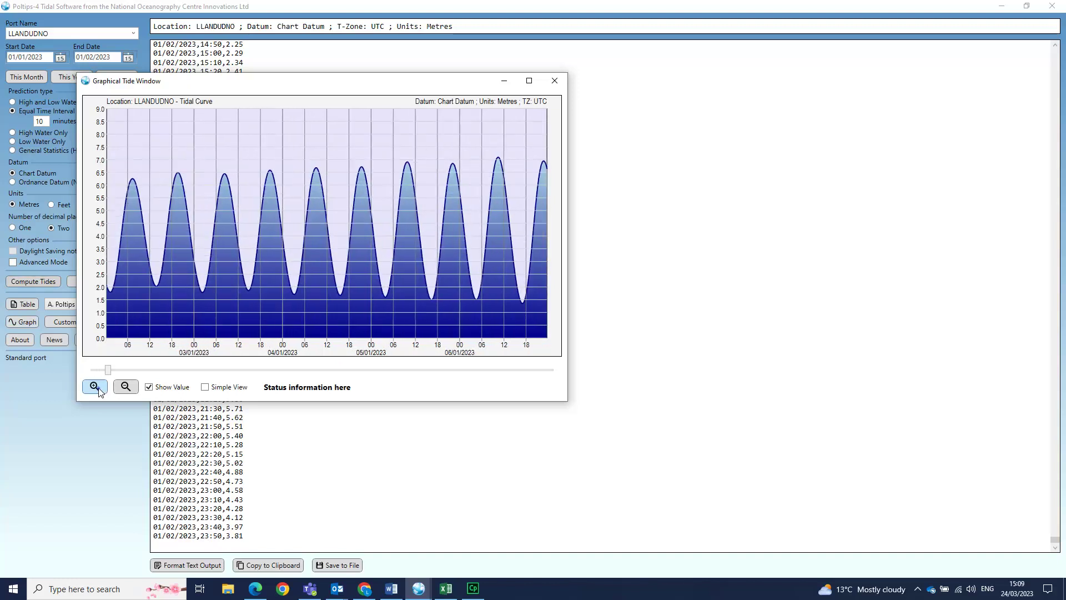
click(95, 386)
drag(114, 370, 254, 386)
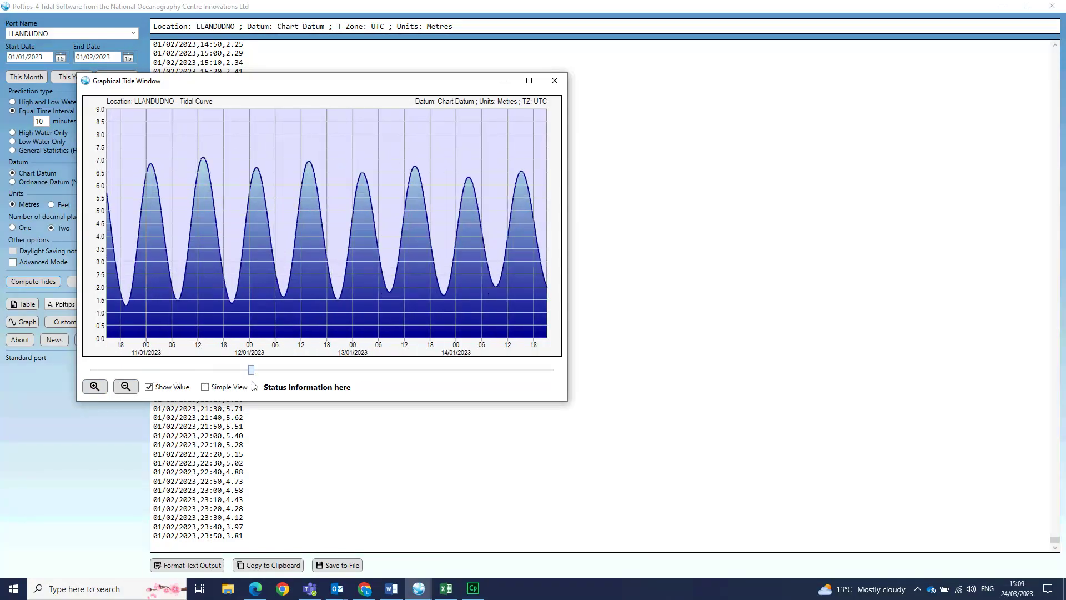
- Magnify the tidal curve further around 12–13 January 2023 and shift it slightly ahead in time
click(95, 387)
click(95, 387)
click(94, 387)
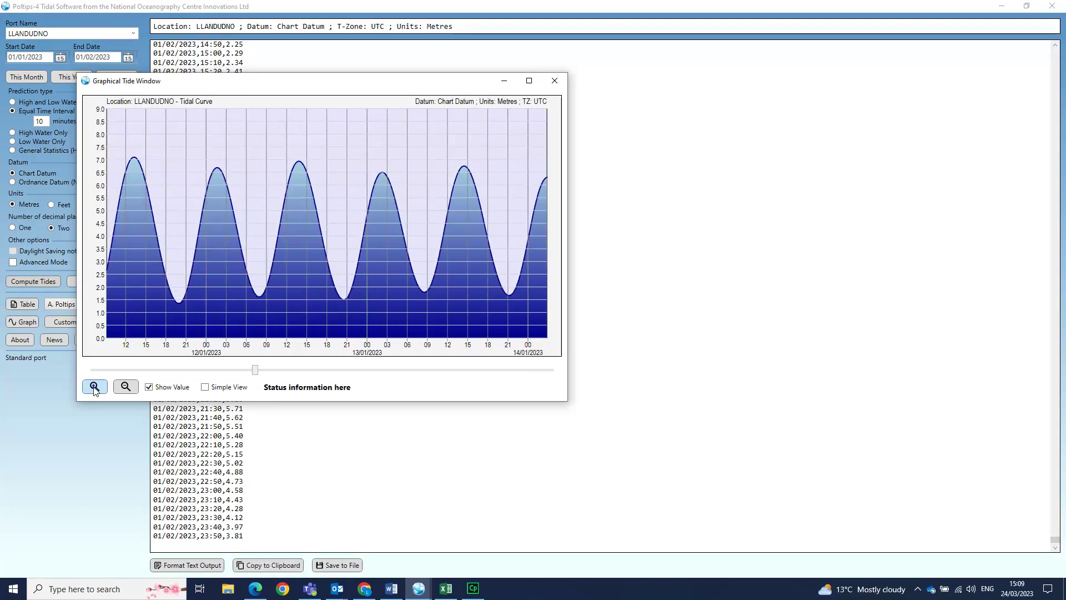
click(94, 387)
click(93, 387)
click(94, 387)
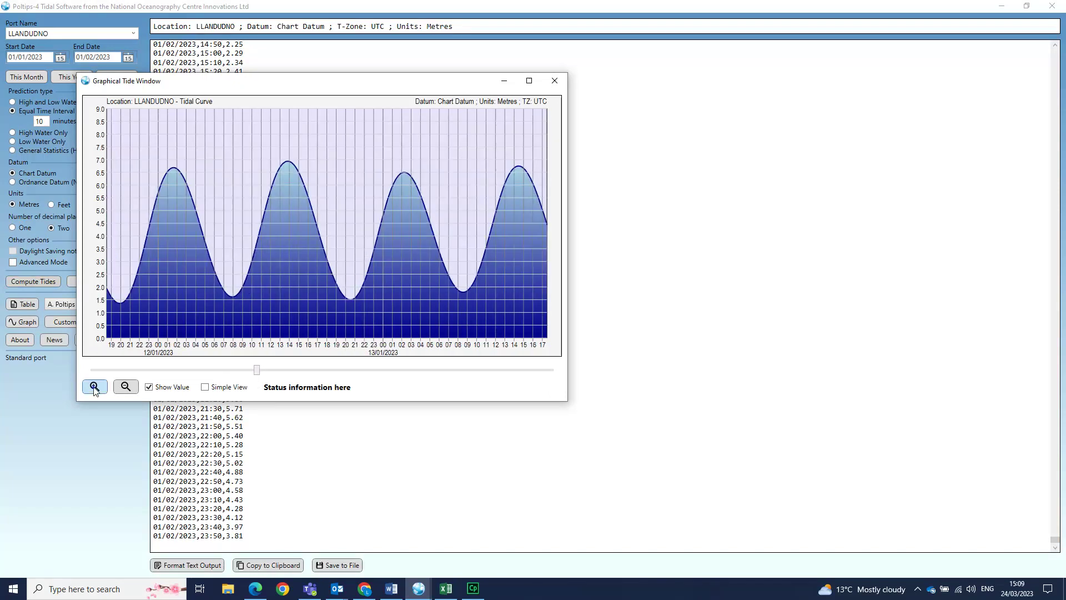
drag(257, 372, 280, 376)
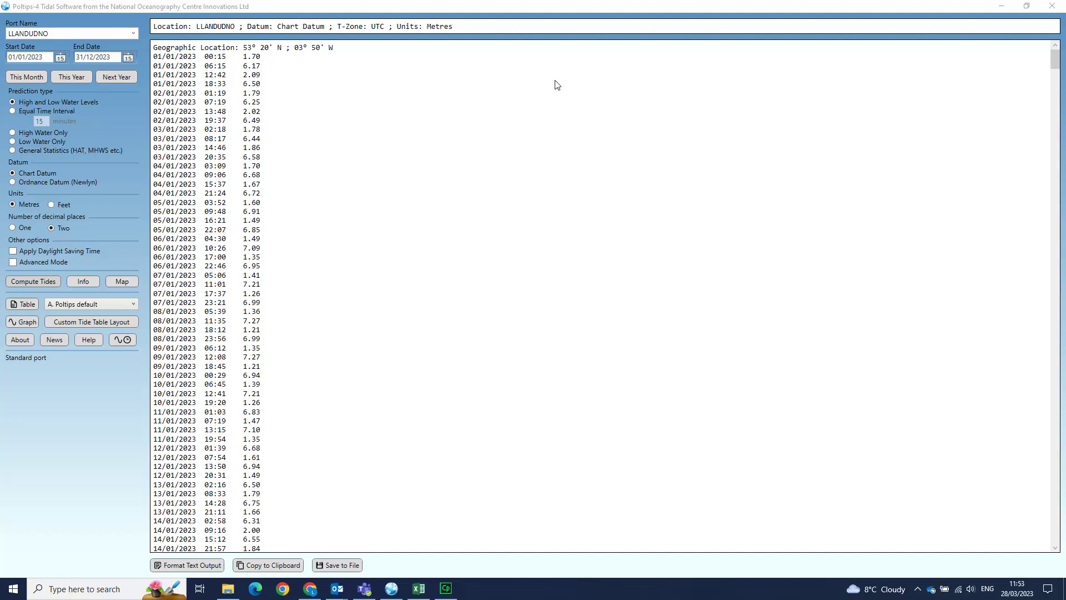
- Start saving the high and low water predictions as LLANDUDNO.txt, and cancel the save
click(335, 565)
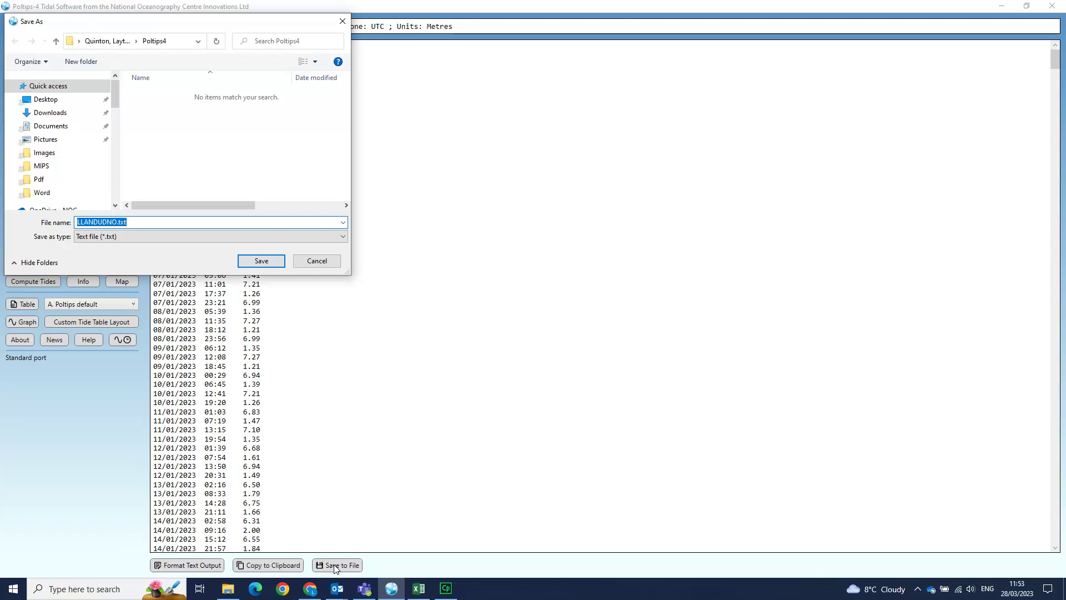
click(317, 261)
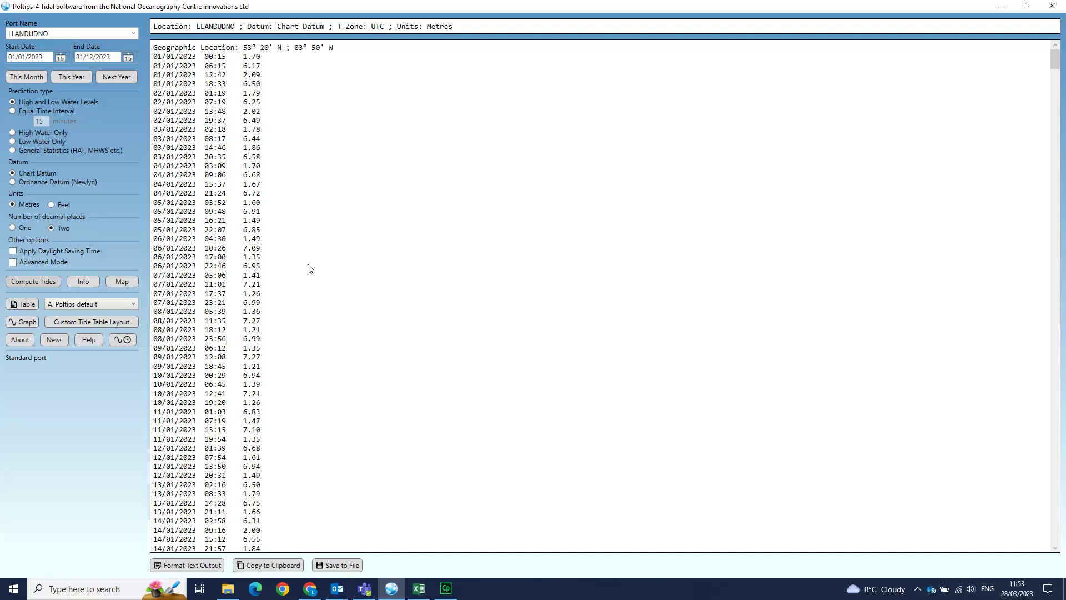
- Format the text output as Comma Separated Values (CSV), and bring up and cancel saving it as LLANDUDNO.csv
click(203, 566)
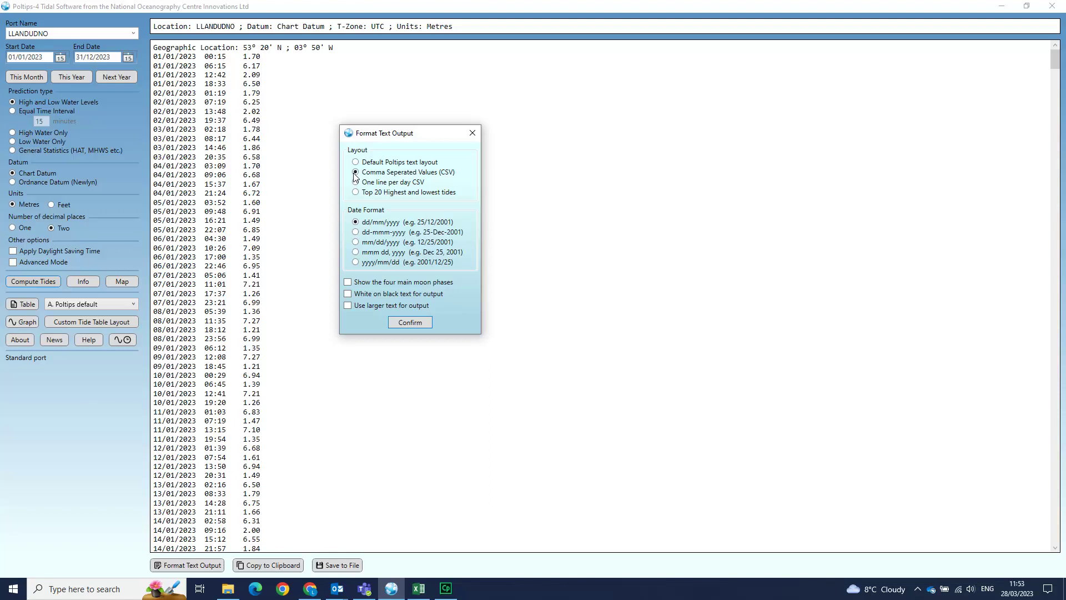
click(403, 323)
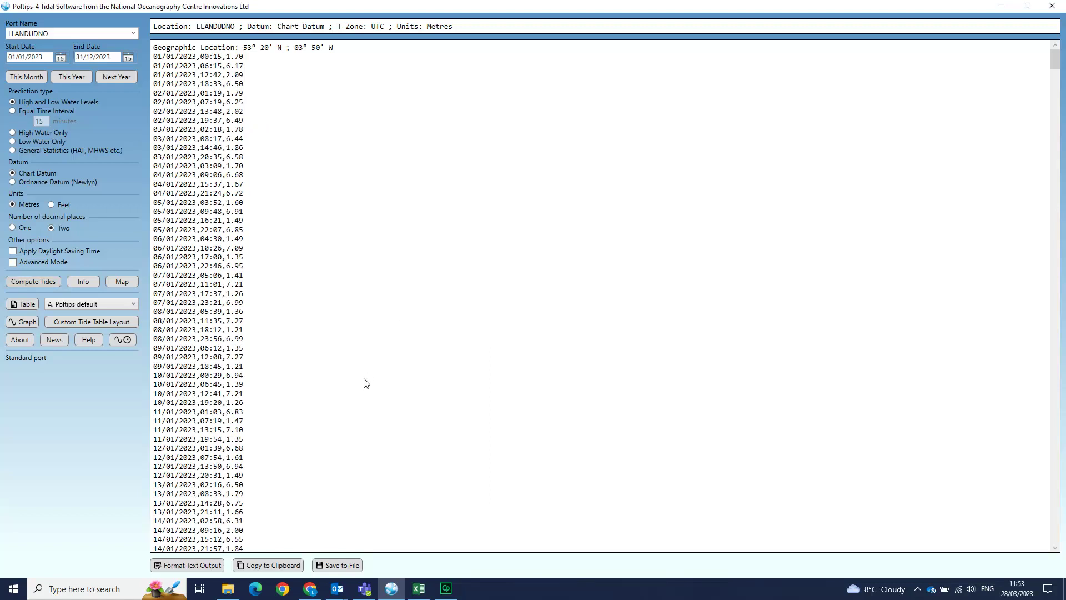
click(351, 565)
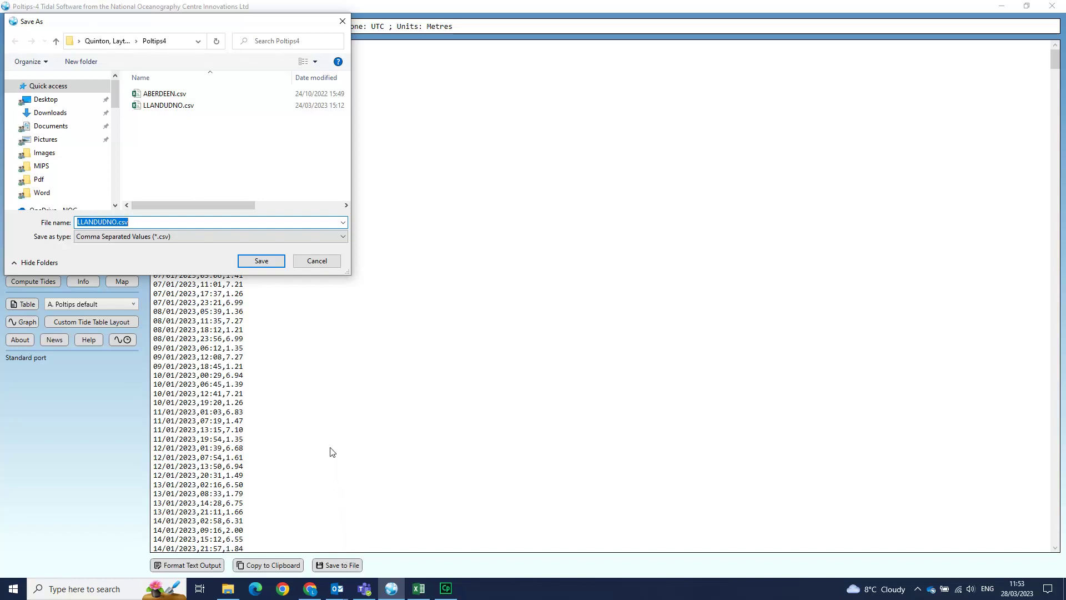
click(327, 264)
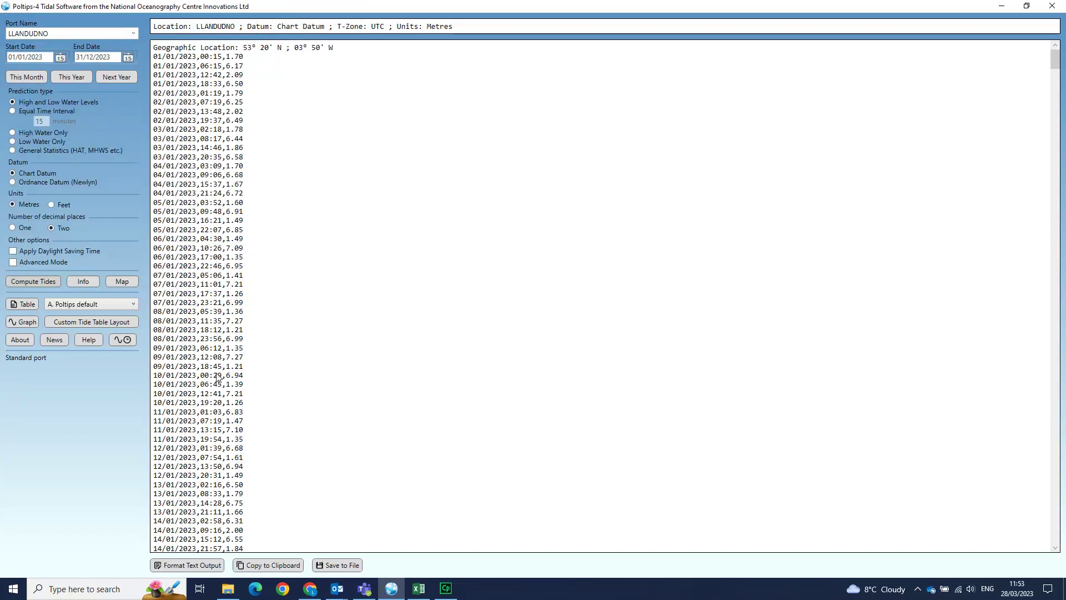
- Change the text output layout to One line per day CSV, and bring up and dismiss the file save options
click(196, 565)
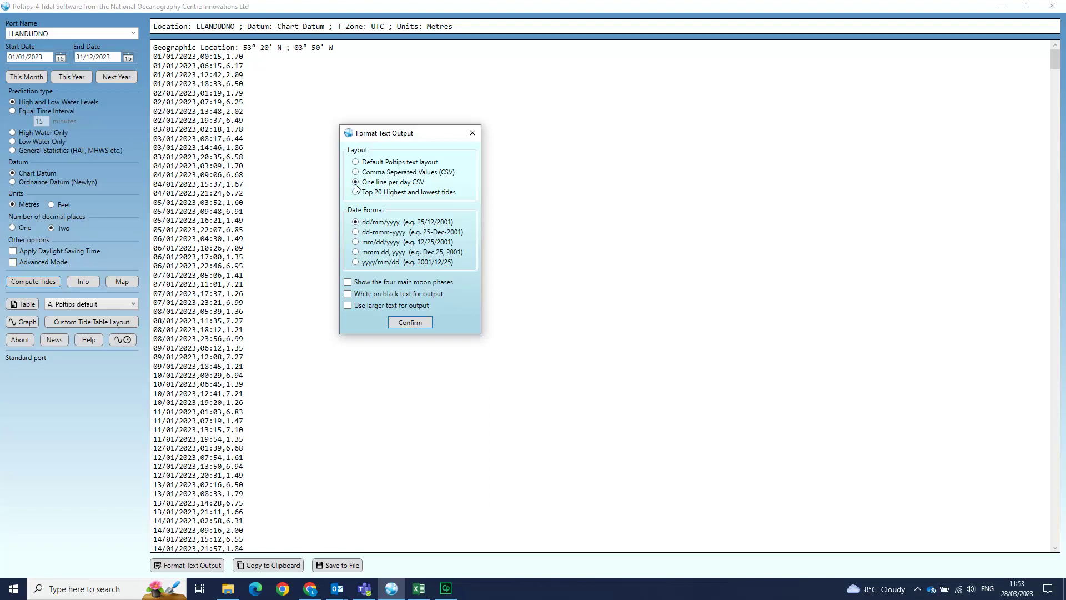
click(403, 324)
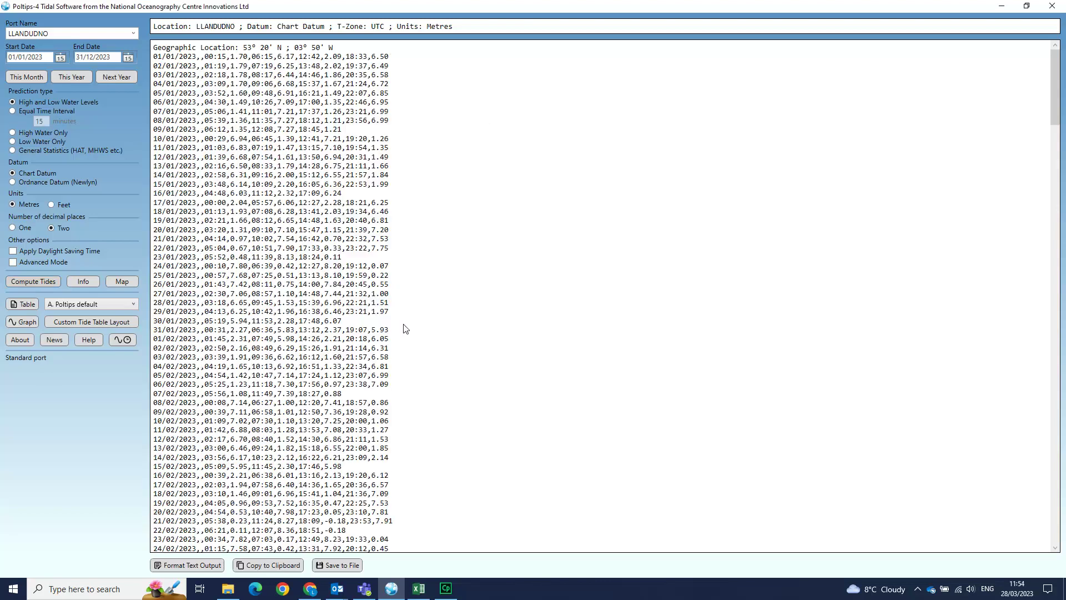
click(339, 565)
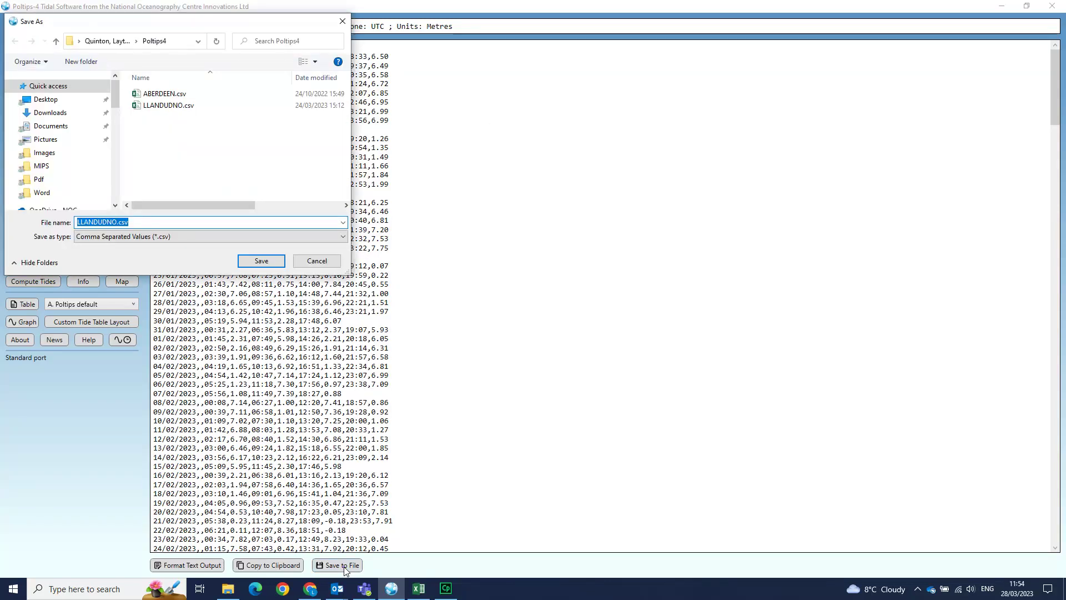
click(323, 264)
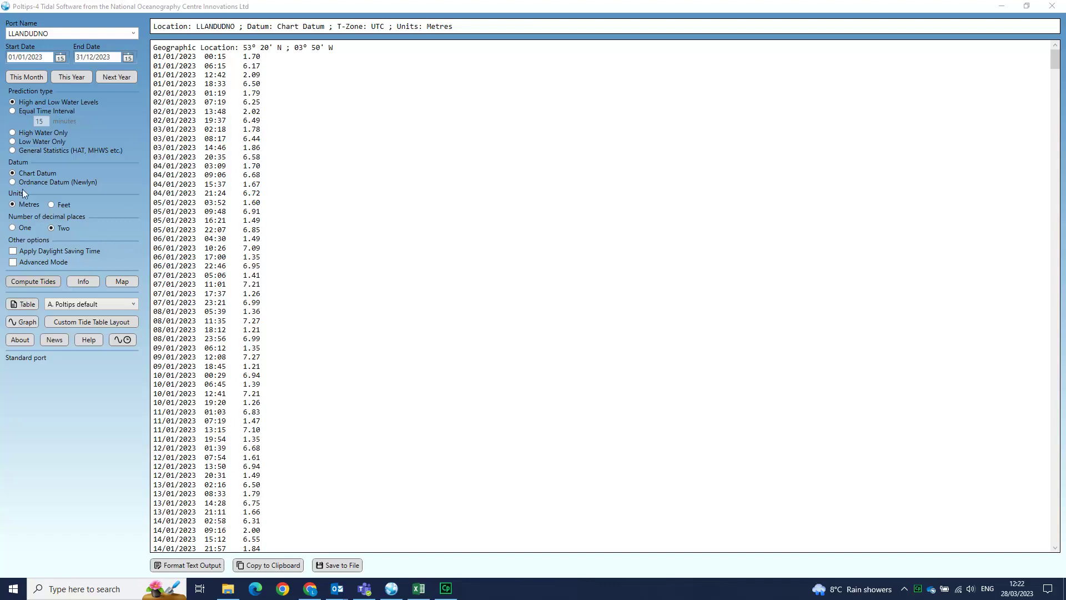
- Compute the general statistics (HAT, MHWS etc.) for Llandudno for the period 01/01/2023 to 31/12/2023
click(12, 150)
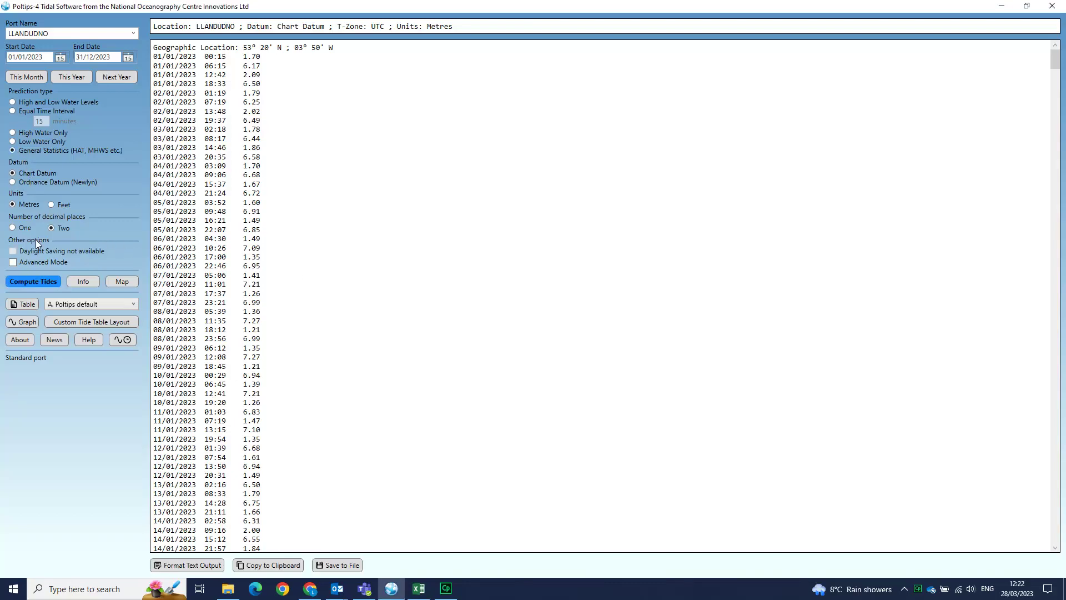
click(36, 284)
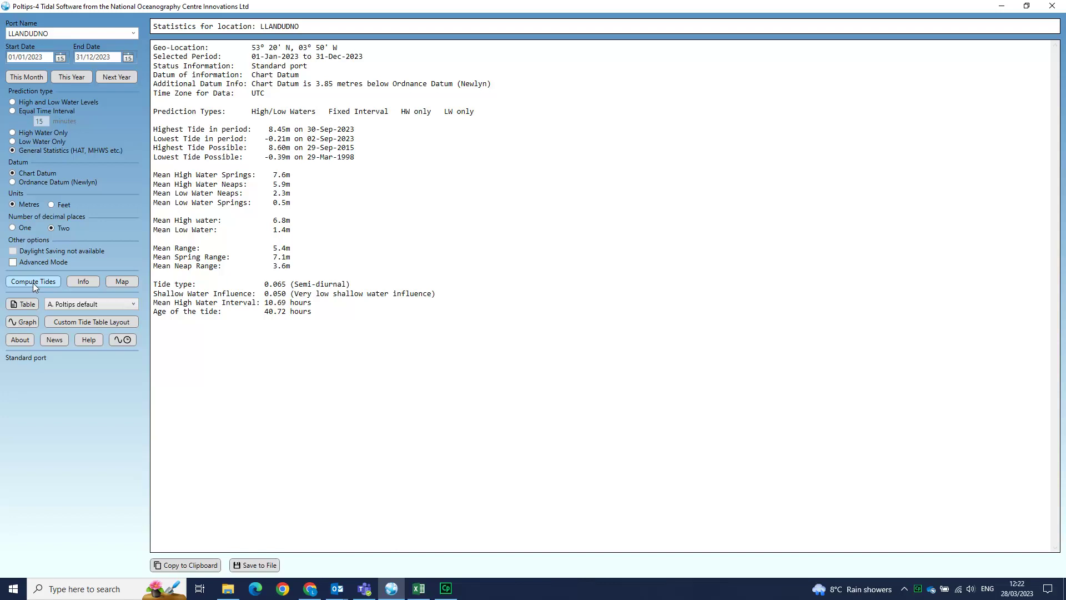
- Compute Llandudno's high and low water levels for 2023 and format the text output as Top 20 Highest and lowest tides
click(12, 102)
click(35, 282)
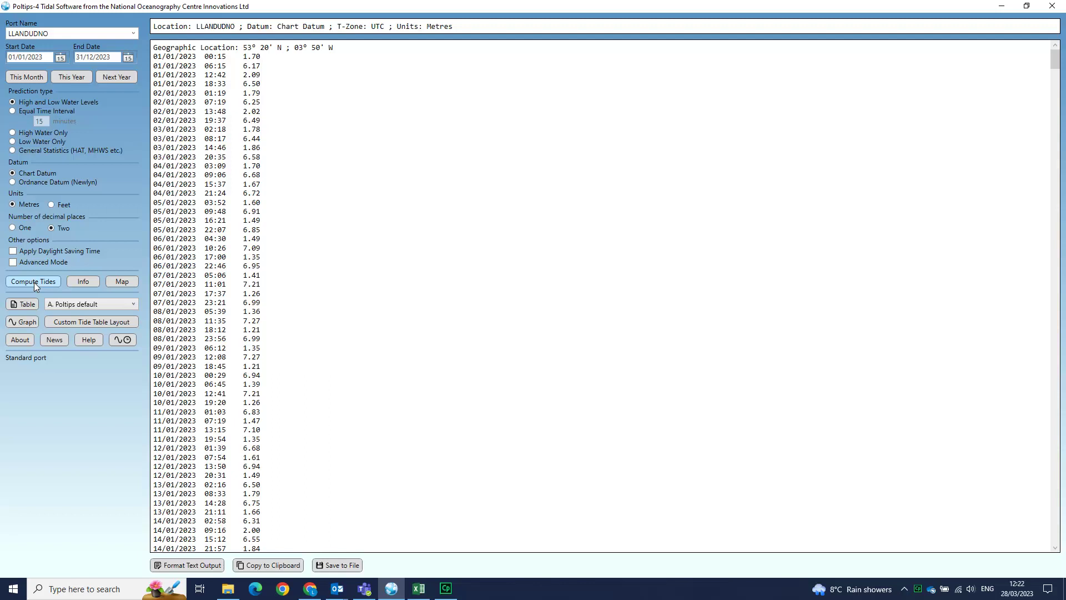
click(181, 565)
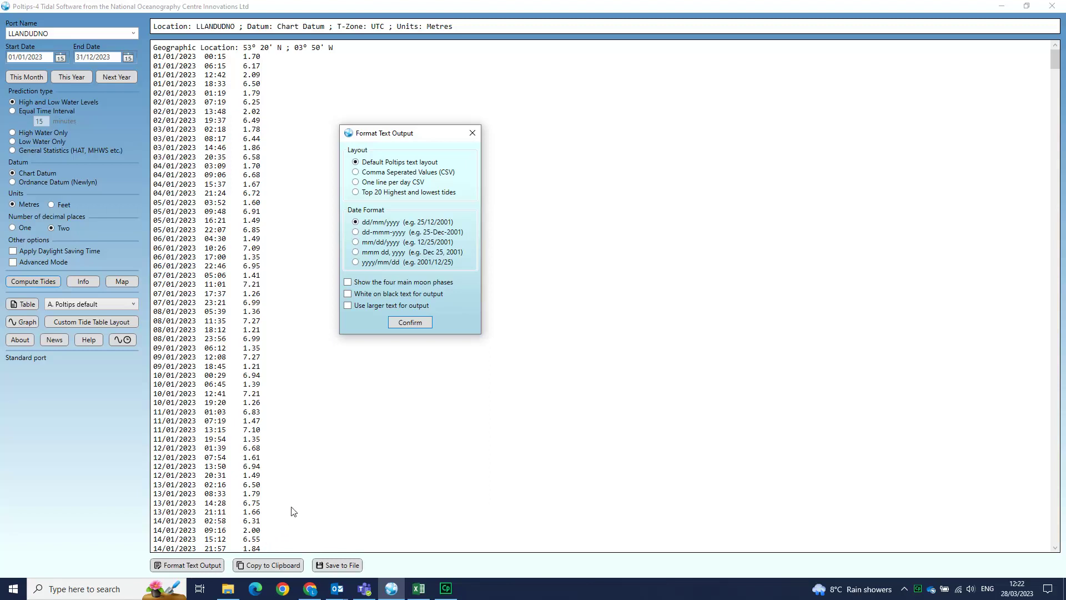
click(355, 194)
click(410, 322)
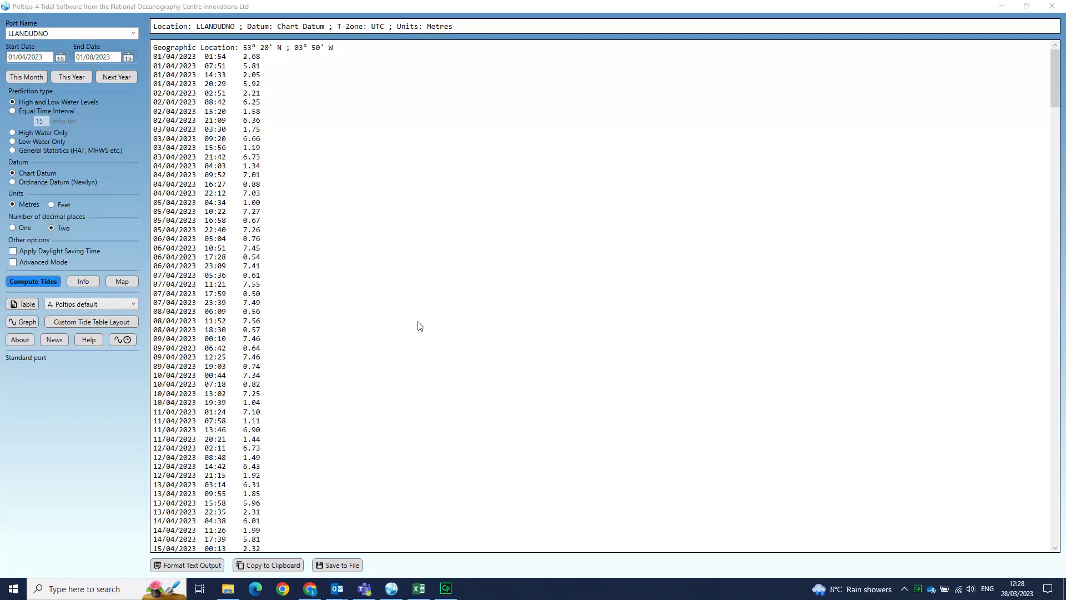
- Compute Llandudno's high and low waters in feet to one decimal place with daylight saving time applied, accepting the daylight saving confirmation
click(51, 204)
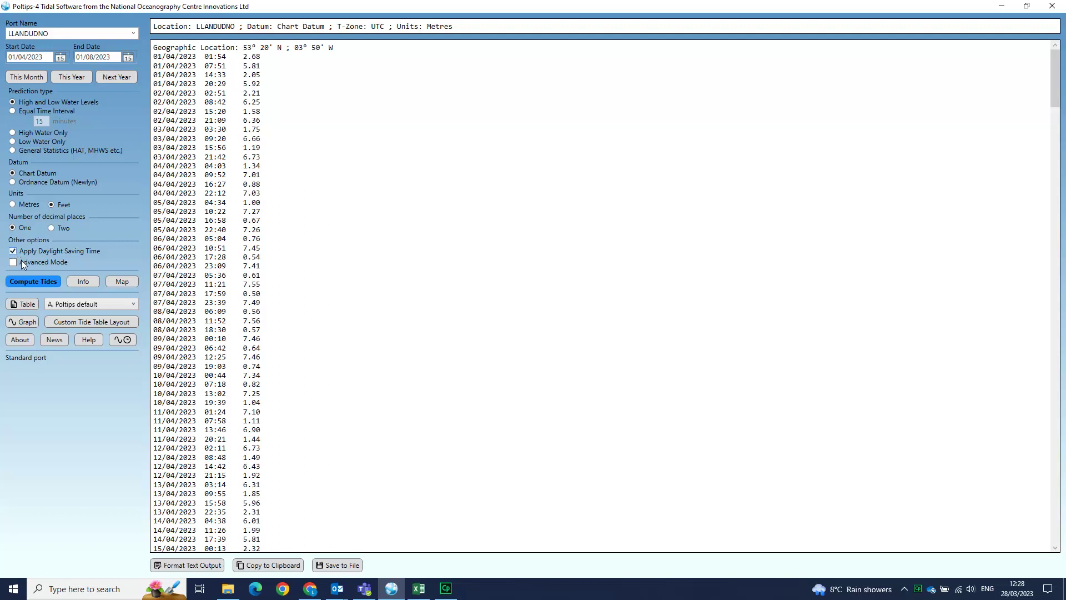
click(25, 281)
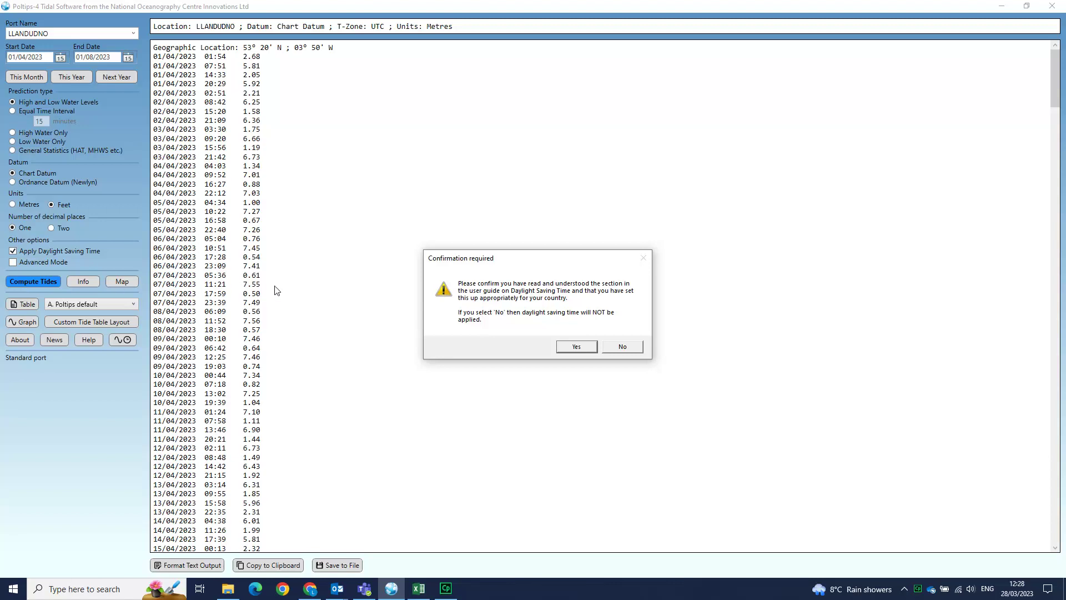
click(566, 348)
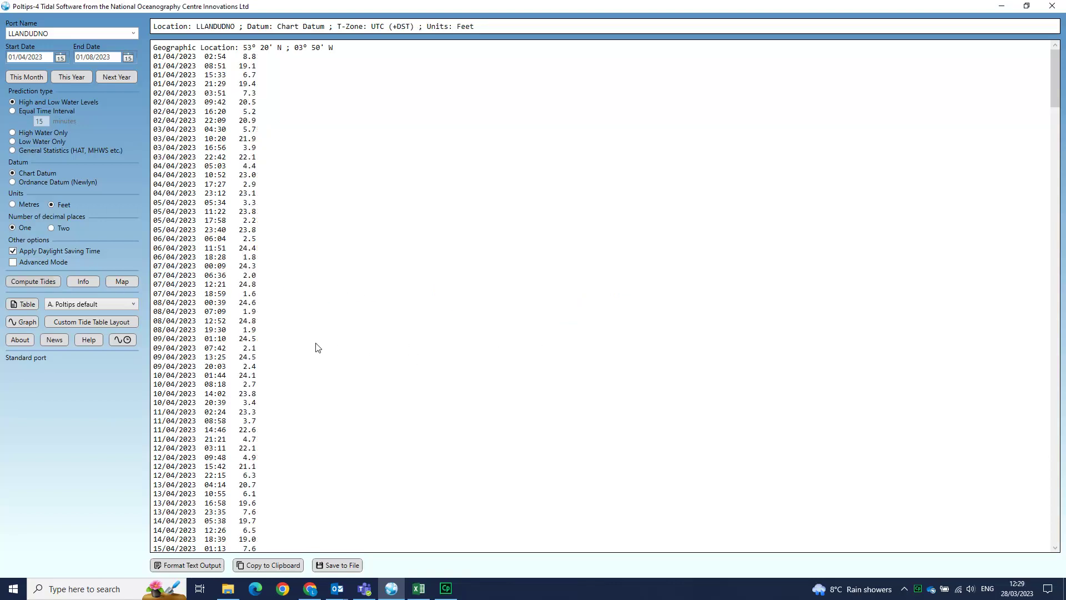
- Preview the tide table formats, try the 30/60min Interval Table, and produce the Llandudno table in ATT format (3 month)
click(25, 306)
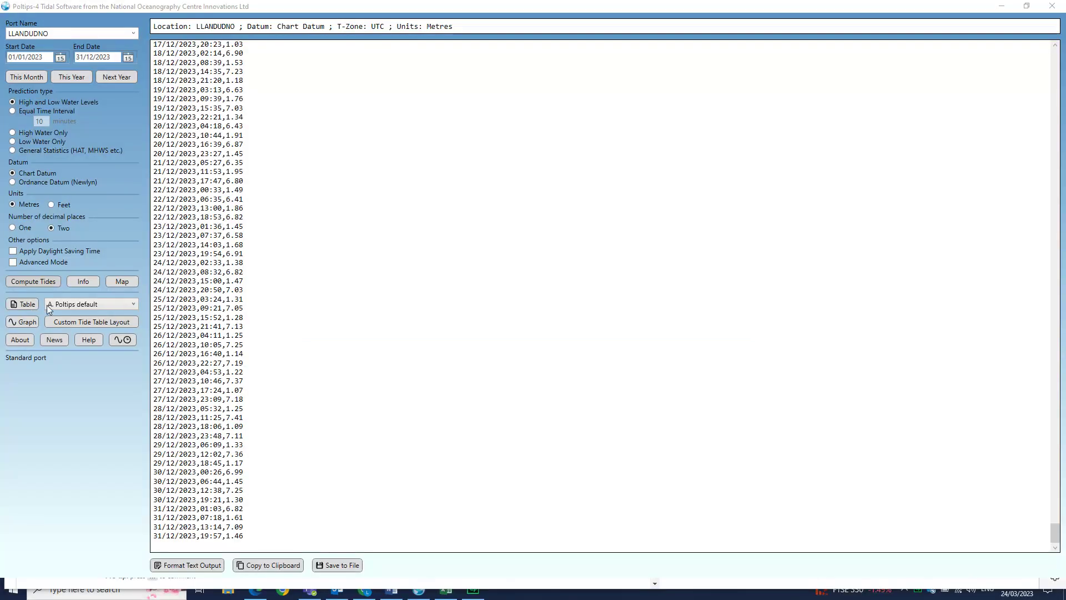
click(56, 304)
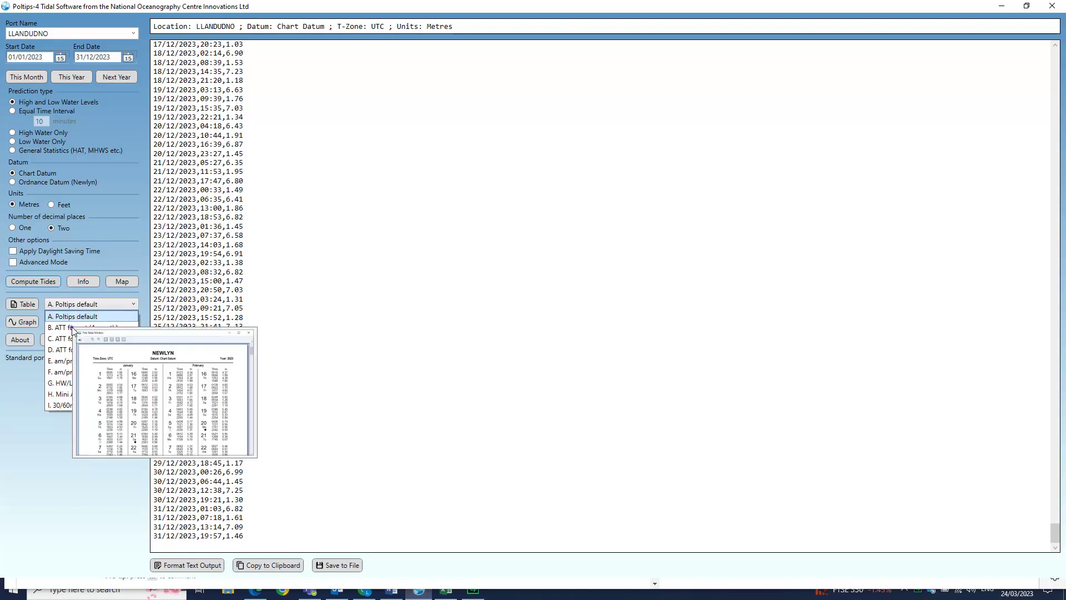
mouse_move(70, 330)
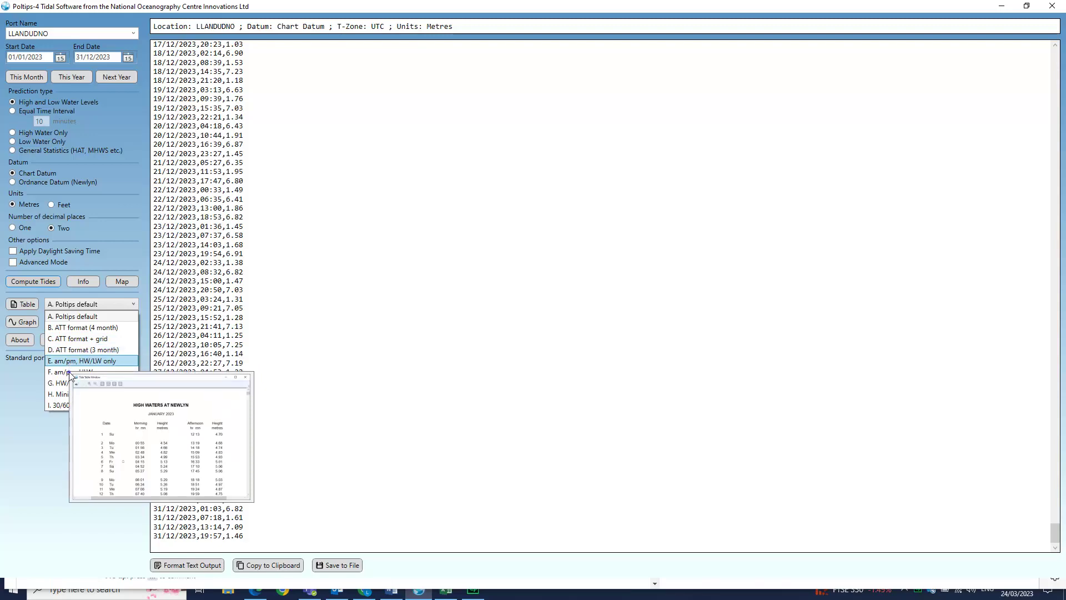
click(70, 405)
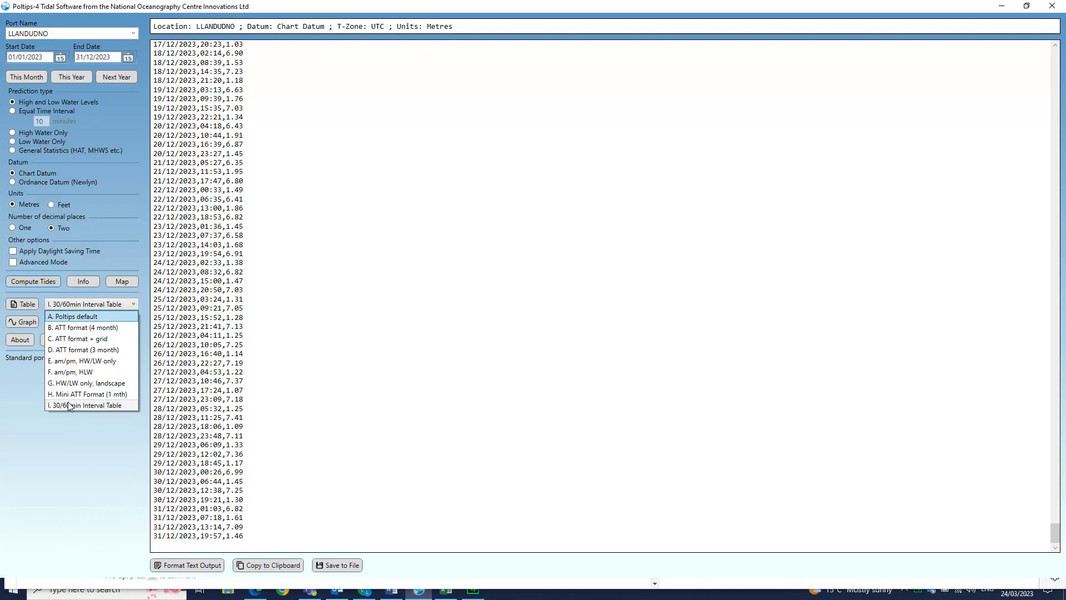
click(117, 350)
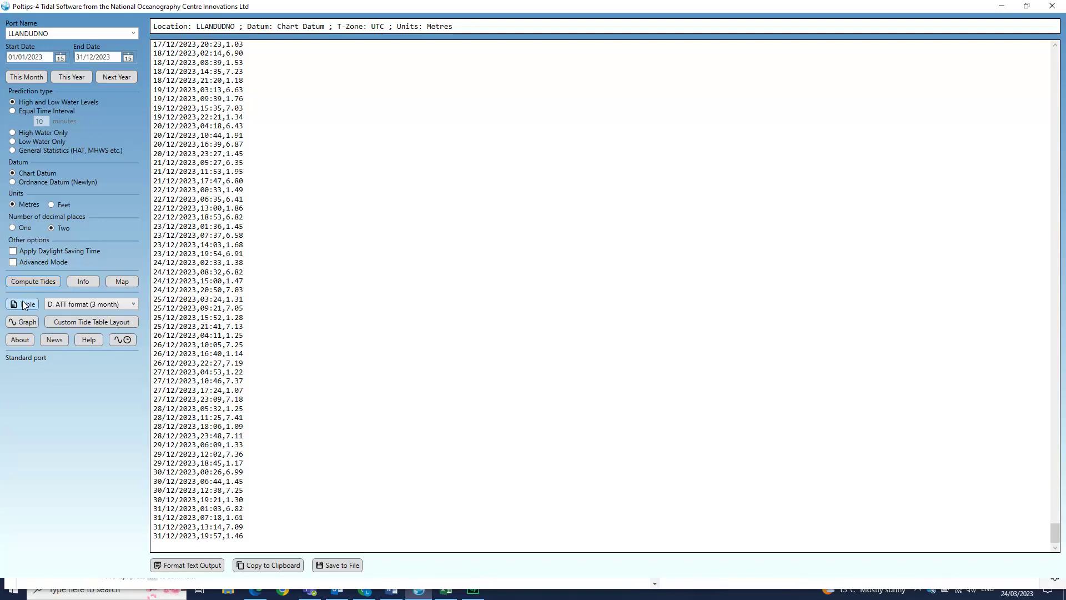
click(25, 306)
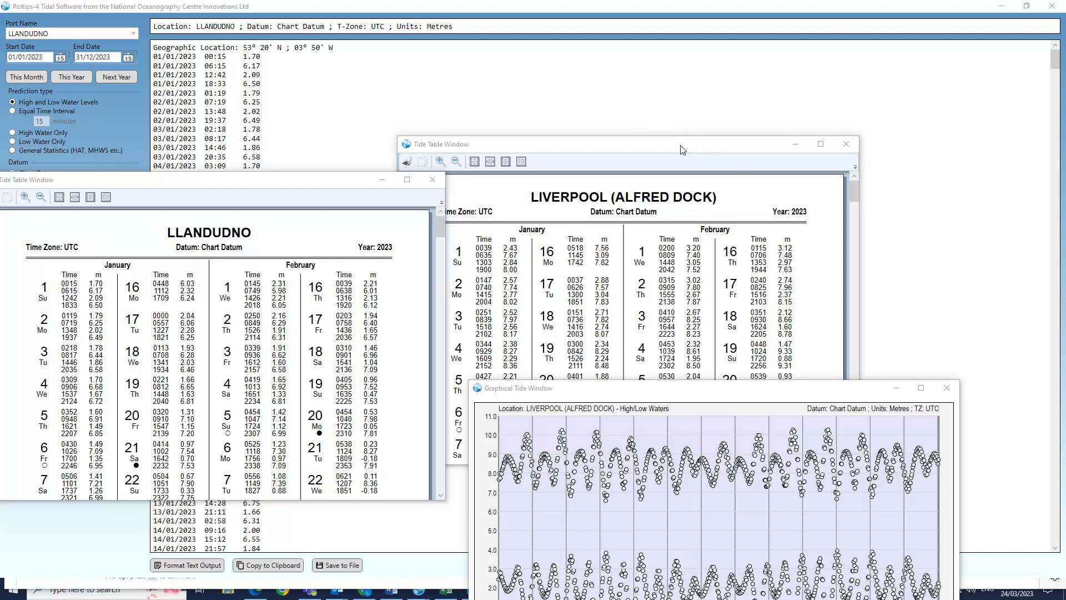
- Spread out the Liverpool (Alfred Dock) tide table, the Llandudno tide table and the Liverpool tide graph windows for comparison
drag(682, 150, 798, 68)
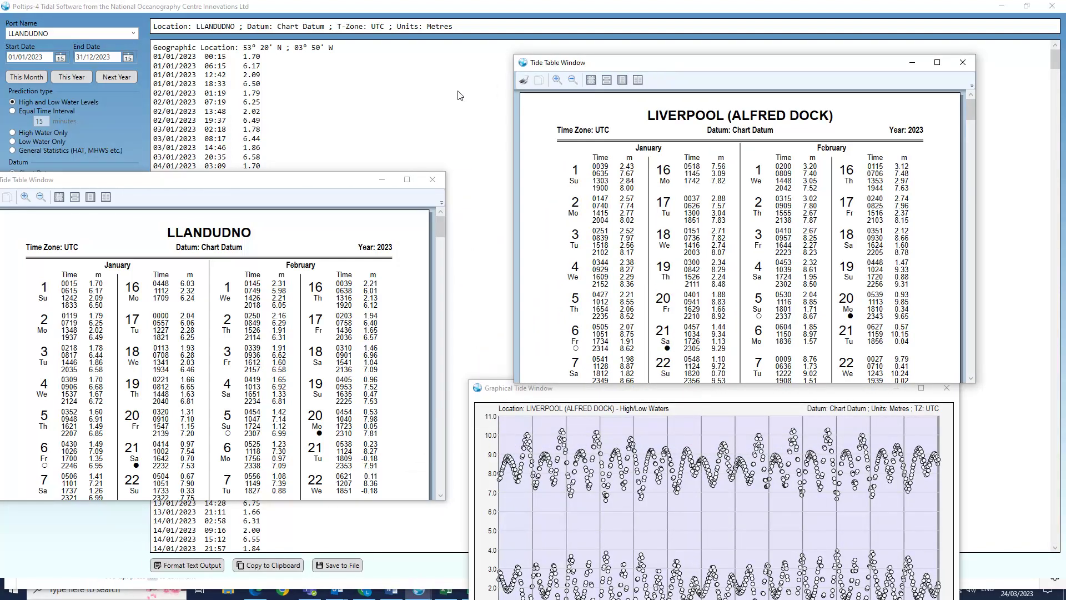
drag(339, 181, 392, 82)
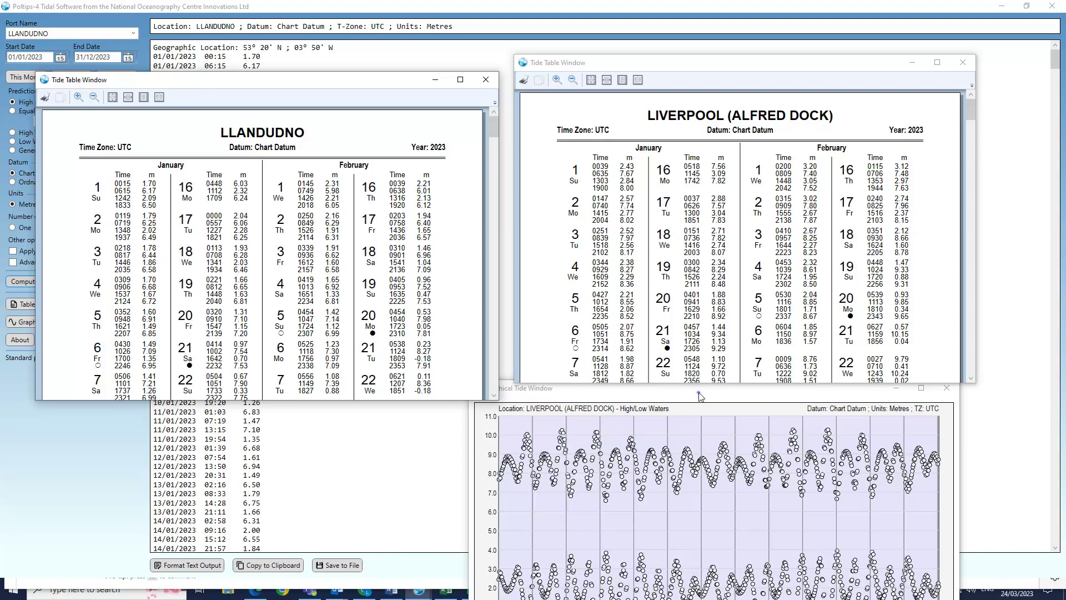
drag(699, 396, 561, 238)
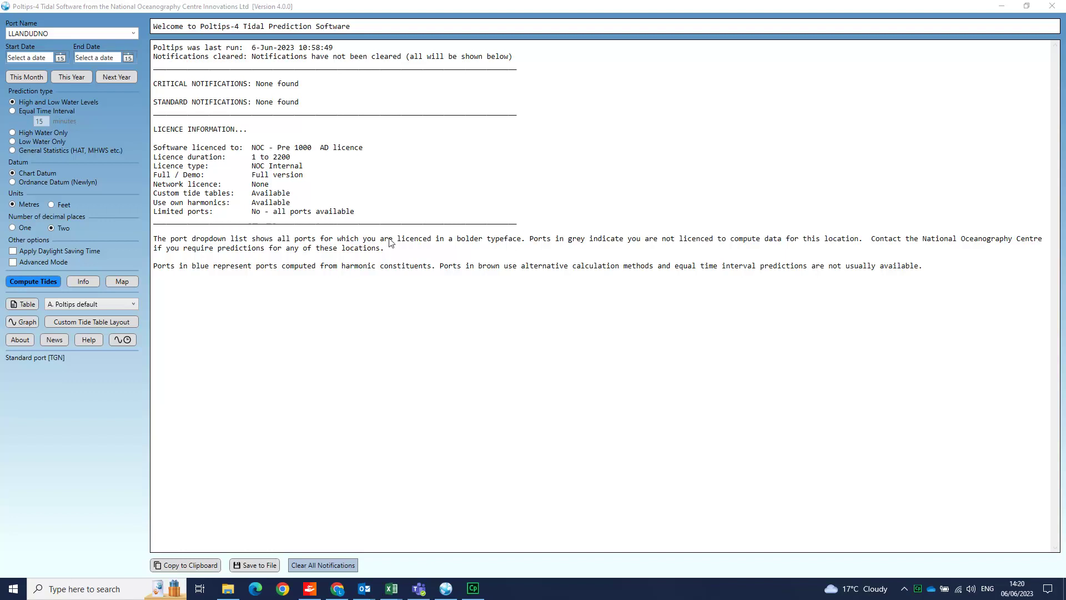
- Open the real time tide clock for Llandudno and set a low water alarm at 6.71 metres
click(125, 342)
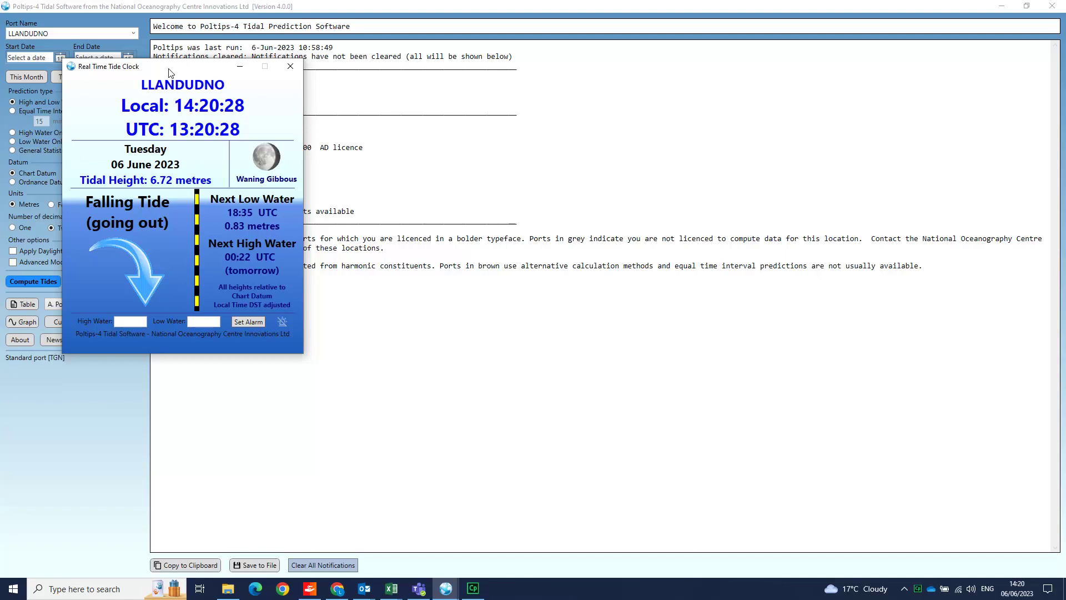
drag(169, 72, 350, 152)
click(384, 401)
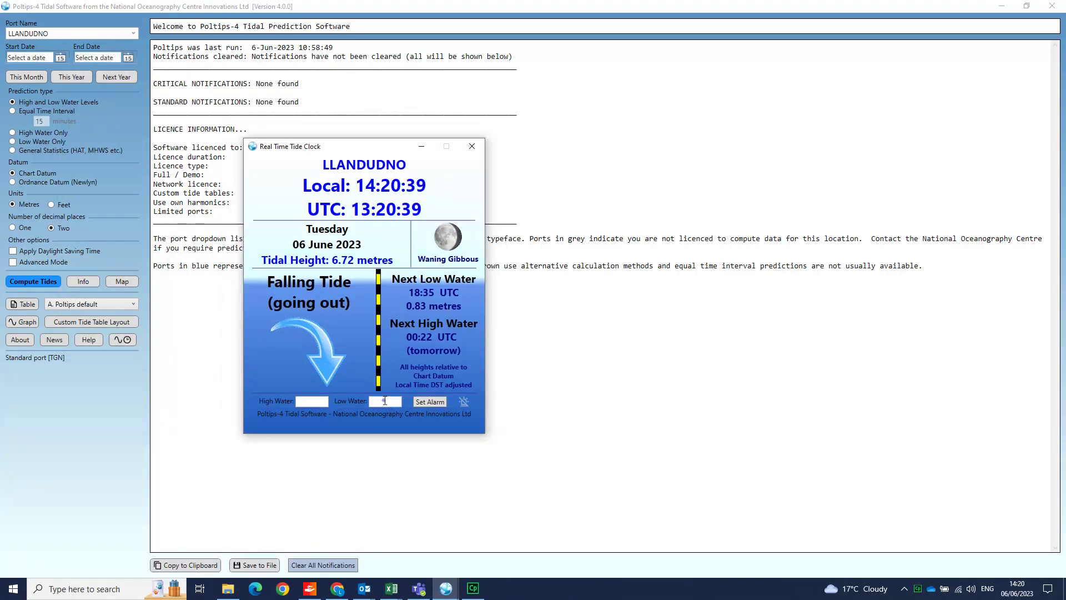
text(6.71)
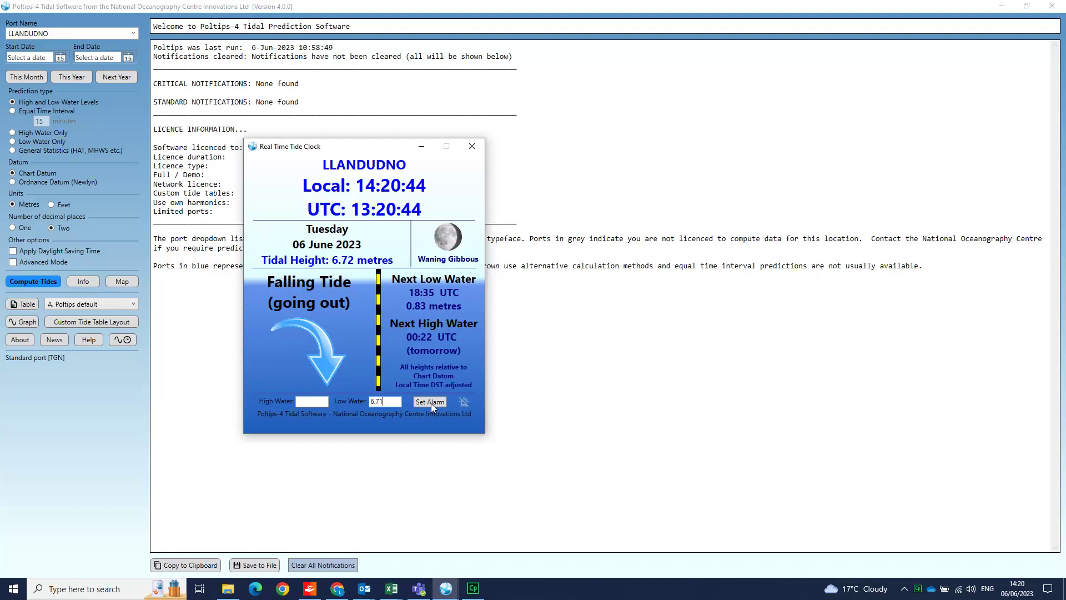
click(430, 402)
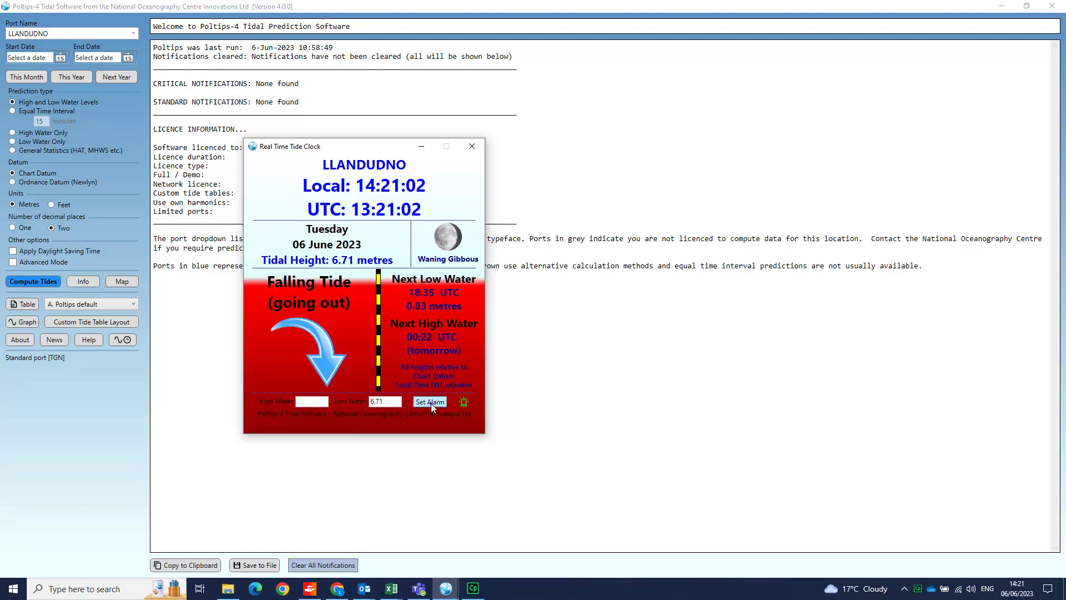